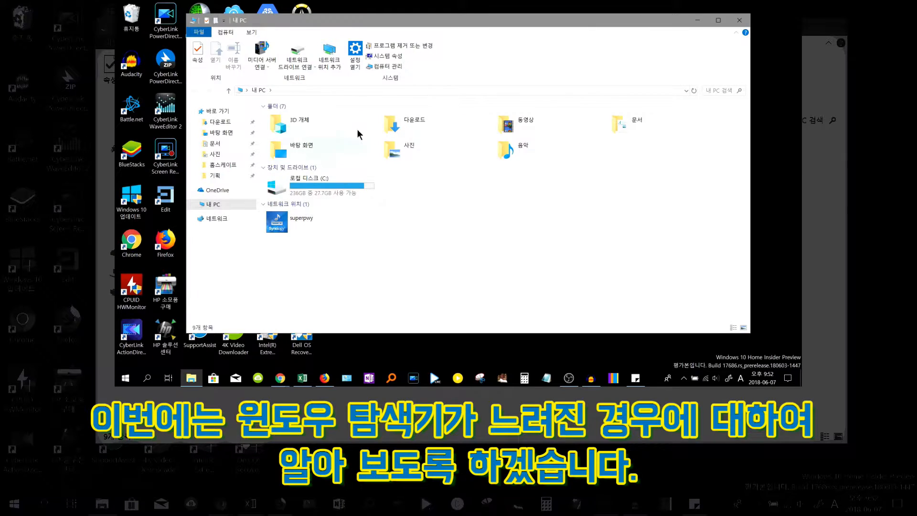
Close File Explorer and inspect the File Explorer shortcut's properties from the taskbar jump list without changing anything
{"action": "left_click_drag", "start_coordinate": [538, 23], "coordinate": [547, 28]}
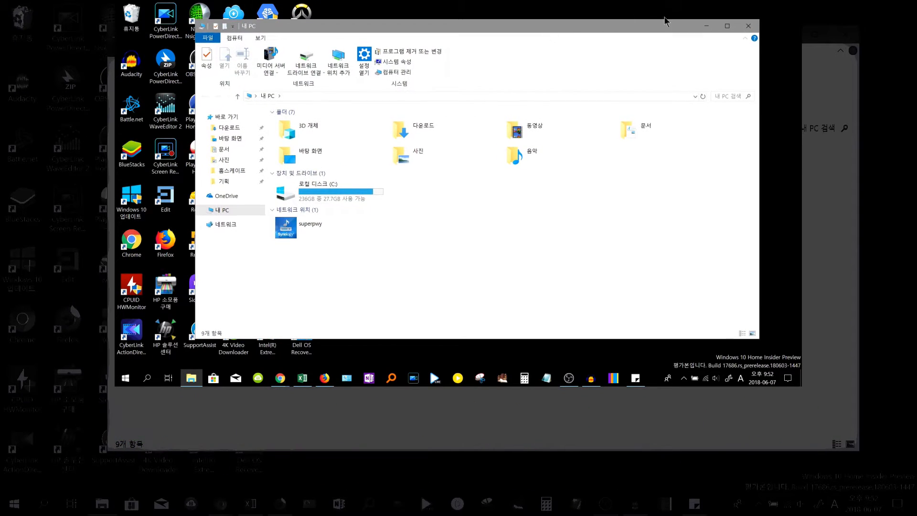
{"action": "left_click", "coordinate": [746, 26]}
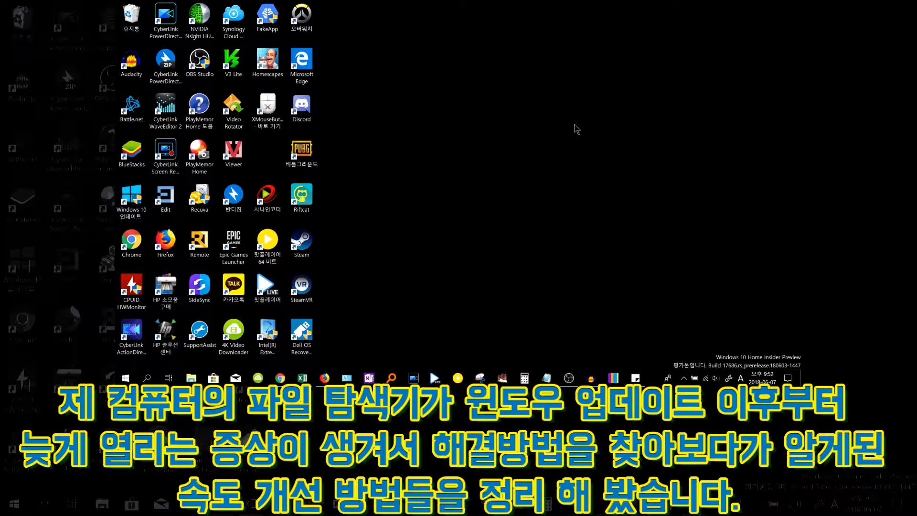
{"action": "right_click", "coordinate": [193, 378]}
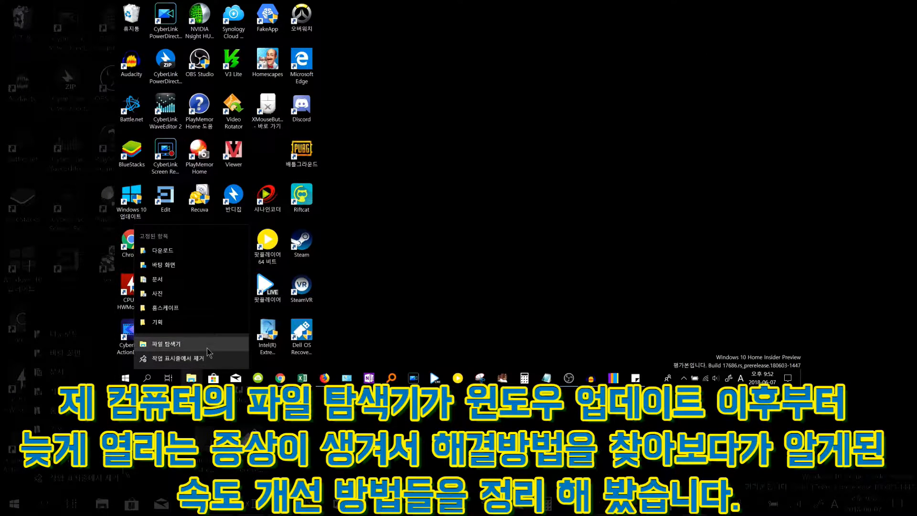
{"action": "right_click", "coordinate": [207, 348]}
{"action": "left_click", "coordinate": [224, 336]}
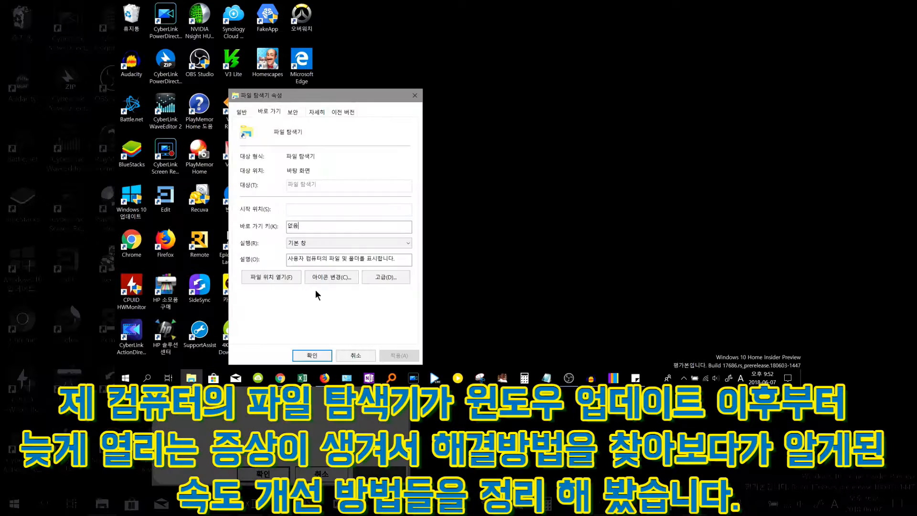
{"action": "left_click_drag", "start_coordinate": [346, 99], "coordinate": [457, 80]}
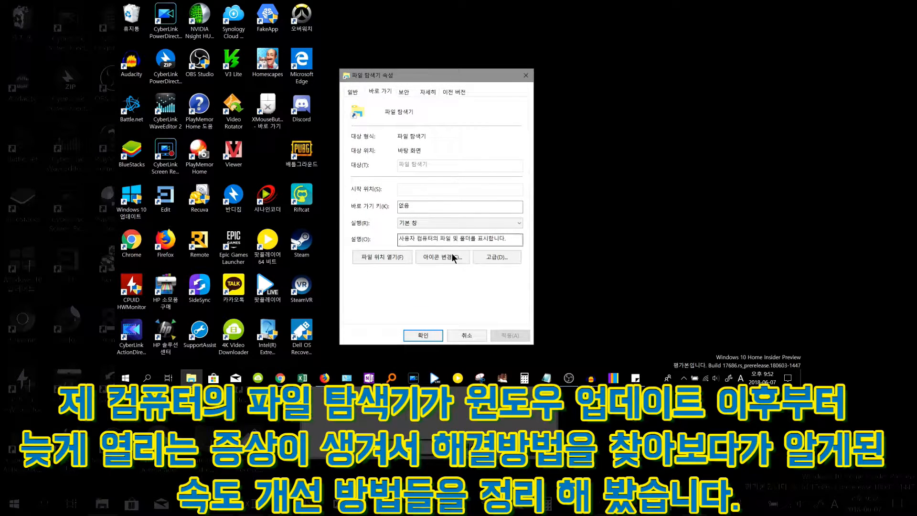
{"action": "left_click", "coordinate": [470, 334]}
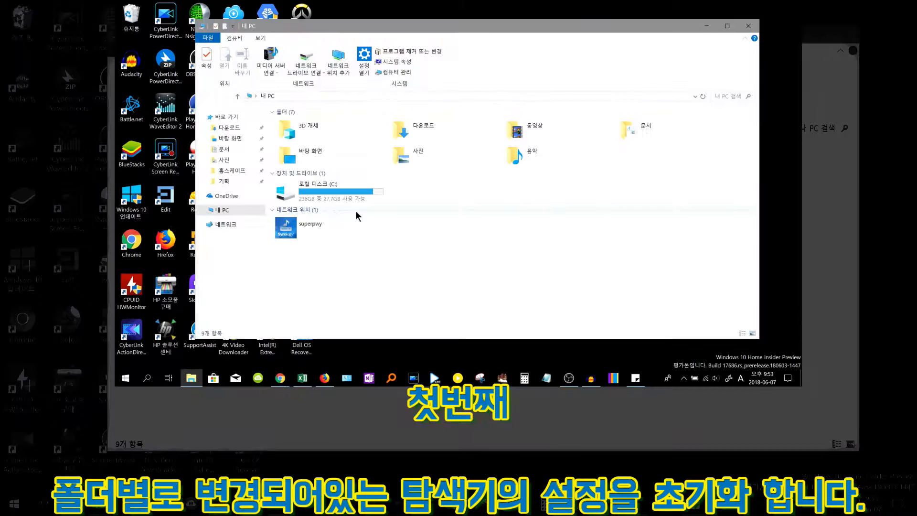
Open Folder Options from the View ribbon and restore the General tab defaults
{"action": "left_click", "coordinate": [347, 198]}
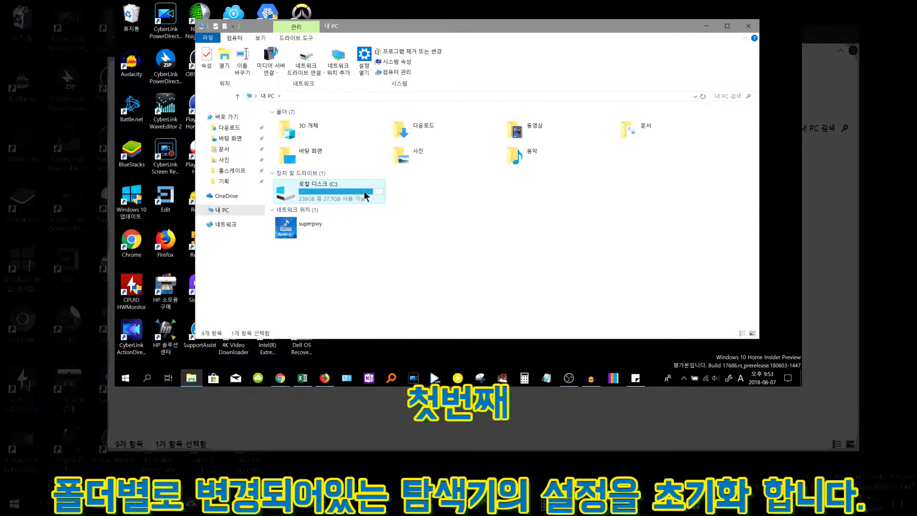
{"action": "left_click", "coordinate": [260, 39]}
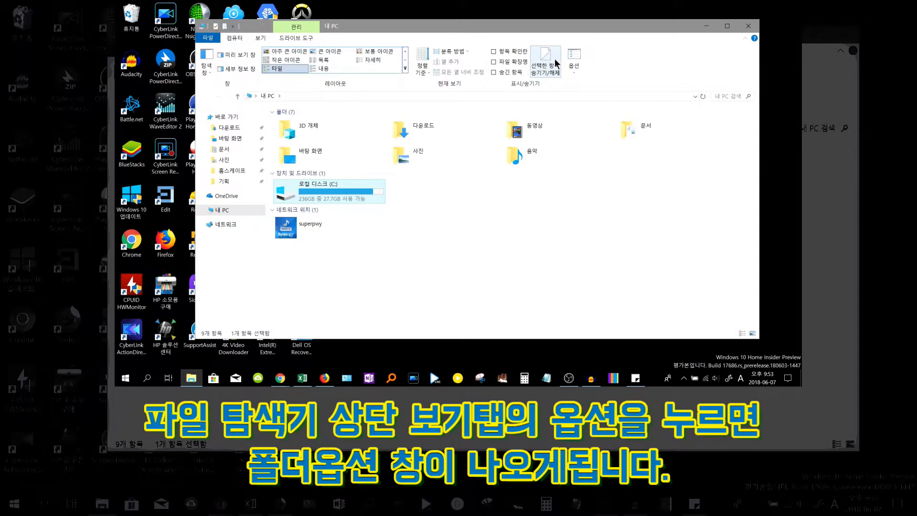
{"action": "left_click", "coordinate": [574, 60]}
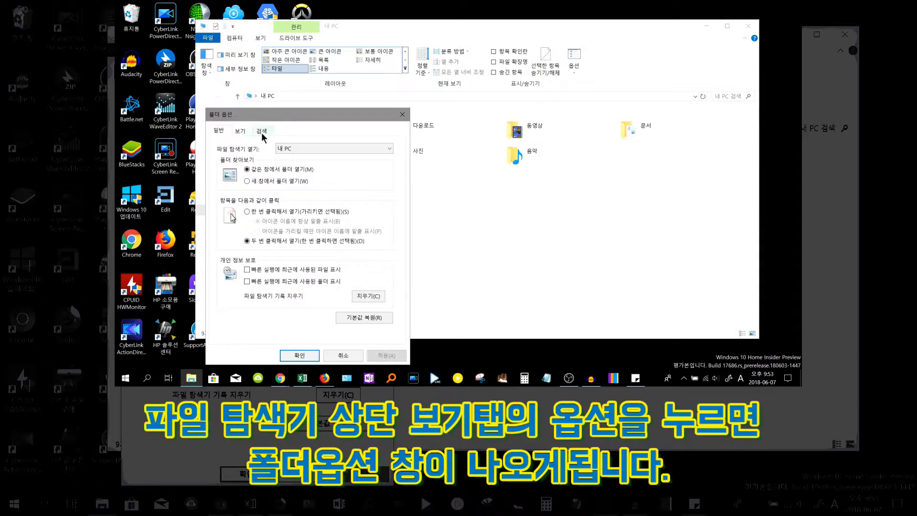
{"action": "left_click_drag", "start_coordinate": [240, 116], "coordinate": [264, 102]}
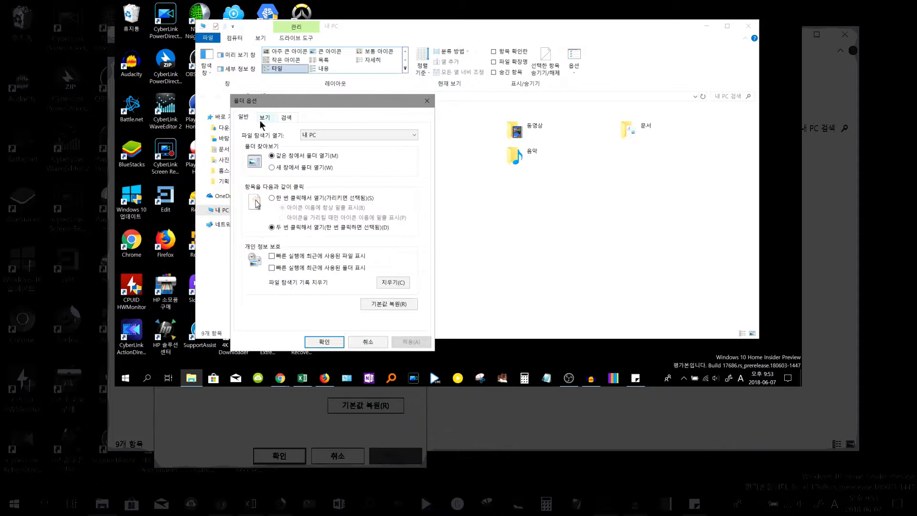
{"action": "left_click", "coordinate": [382, 304]}
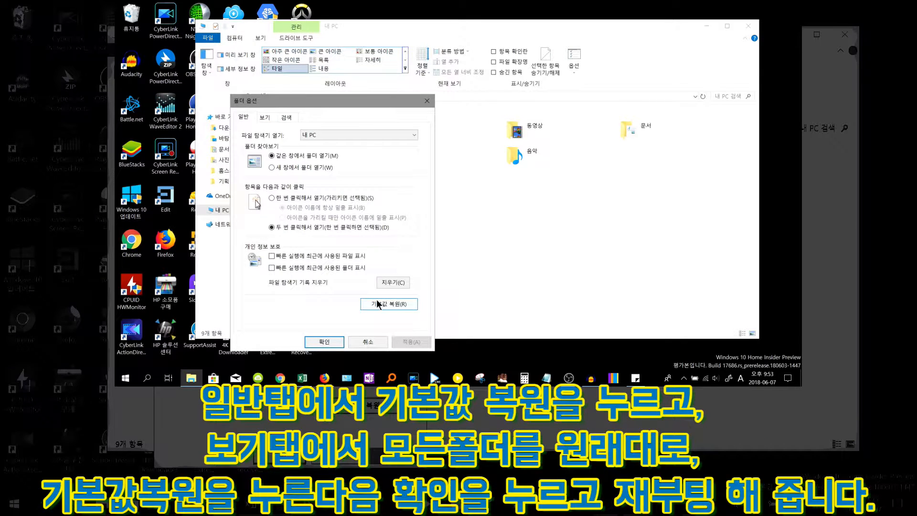
Reset all folders' views to default, restore the View tab defaults, then apply and confirm Folder Options
{"action": "left_click", "coordinate": [265, 117]}
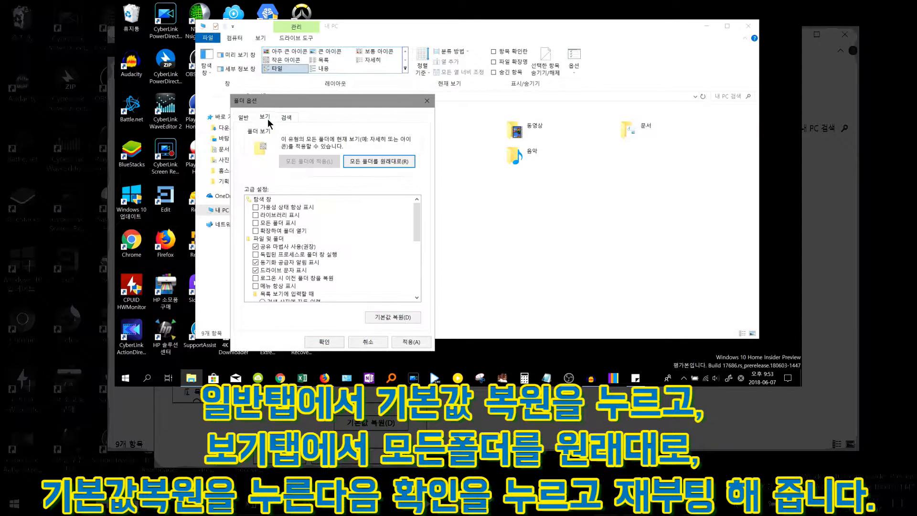
{"action": "left_click", "coordinate": [370, 162]}
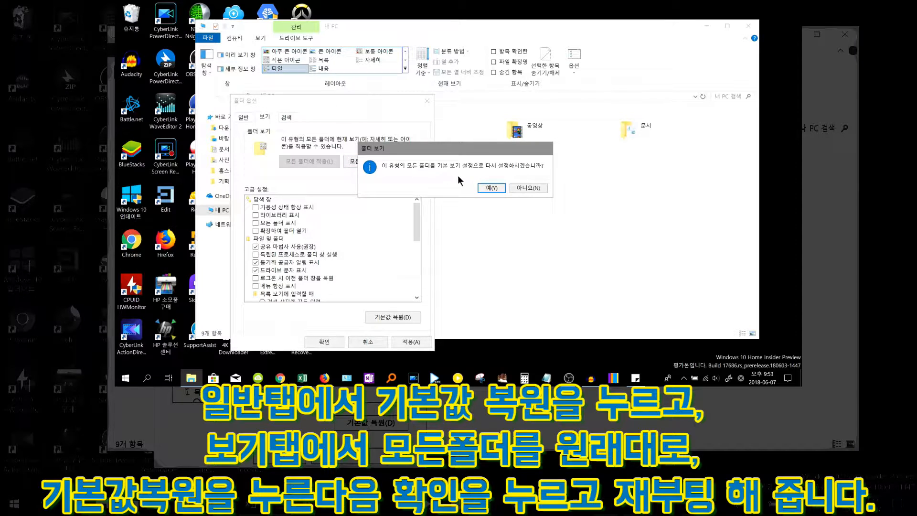
{"action": "left_click", "coordinate": [485, 187]}
{"action": "left_click", "coordinate": [403, 316]}
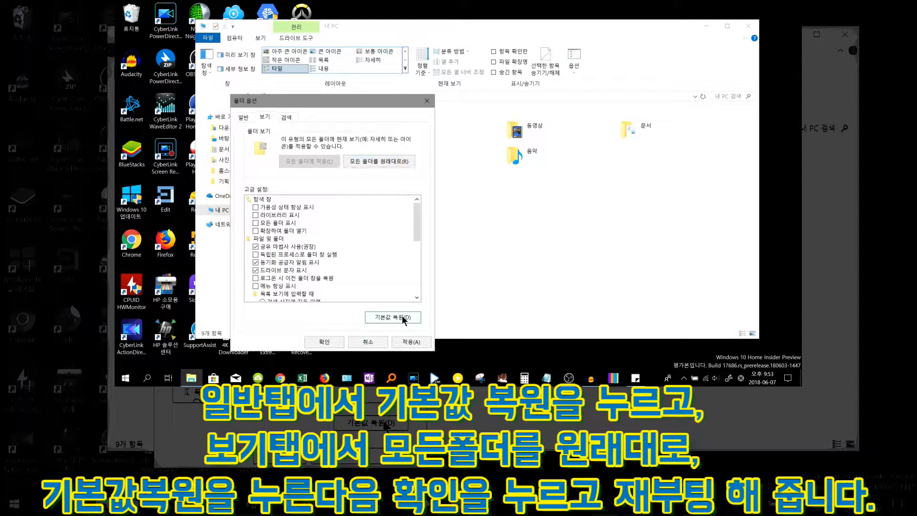
{"action": "left_click", "coordinate": [393, 344]}
{"action": "left_click", "coordinate": [334, 341]}
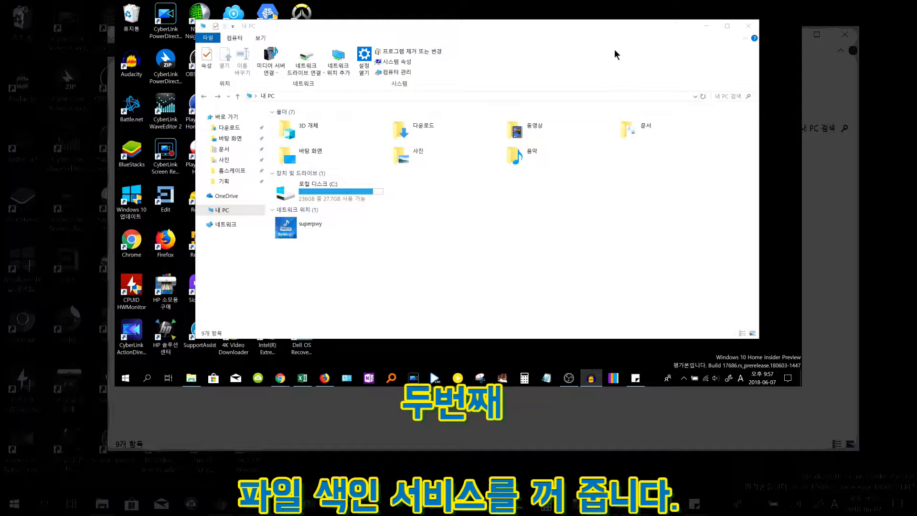
{"action": "left_click", "coordinate": [726, 97]}
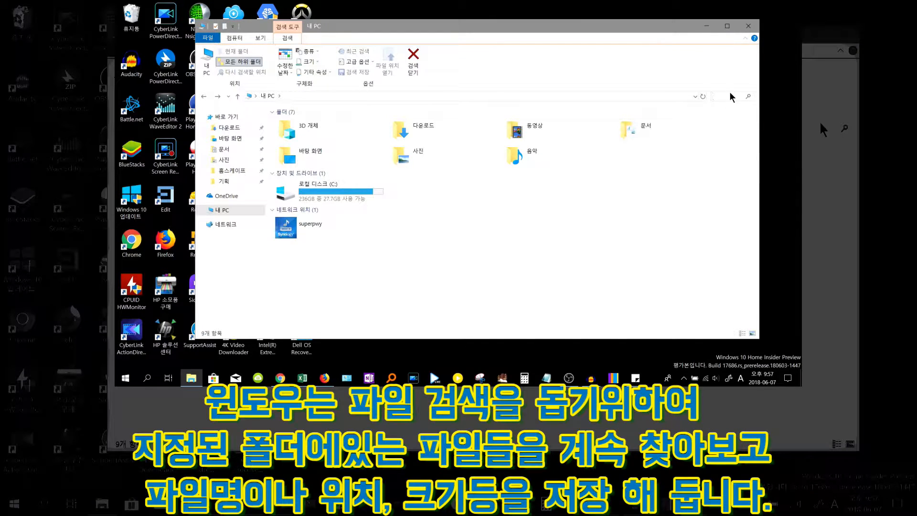
{"action": "key", "text": "Hangul"}
{"action": "type", "text": "ㄱ"}
{"action": "type", "text": "검색"}
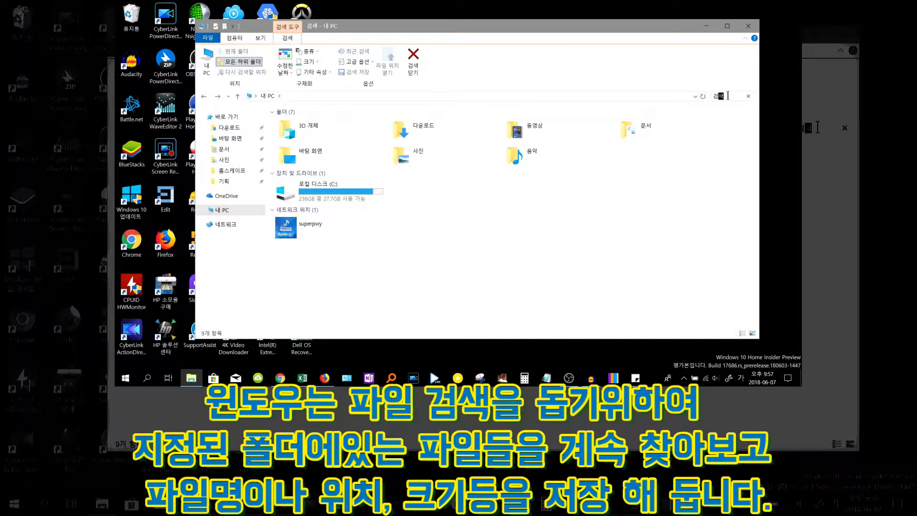
{"action": "key", "text": "Escape"}
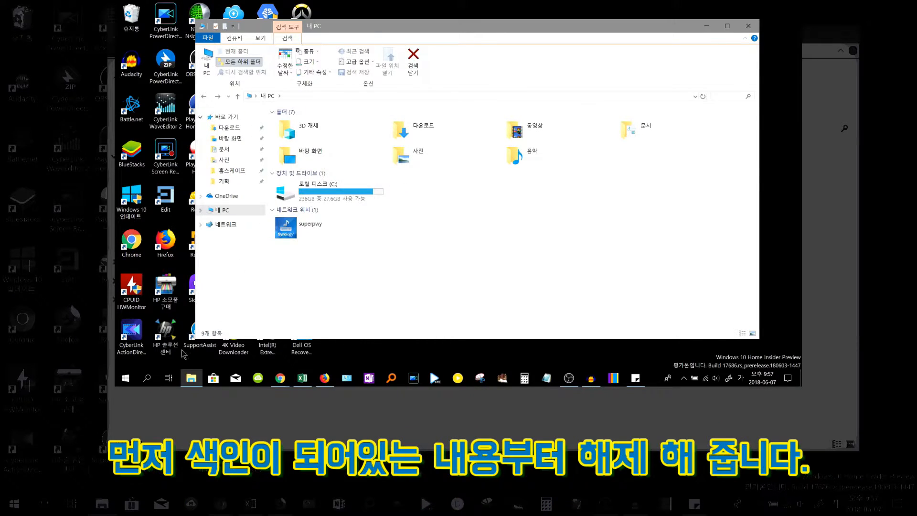
Search for and open Control Panel, then launch Indexing Options
{"action": "left_click", "coordinate": [148, 378]}
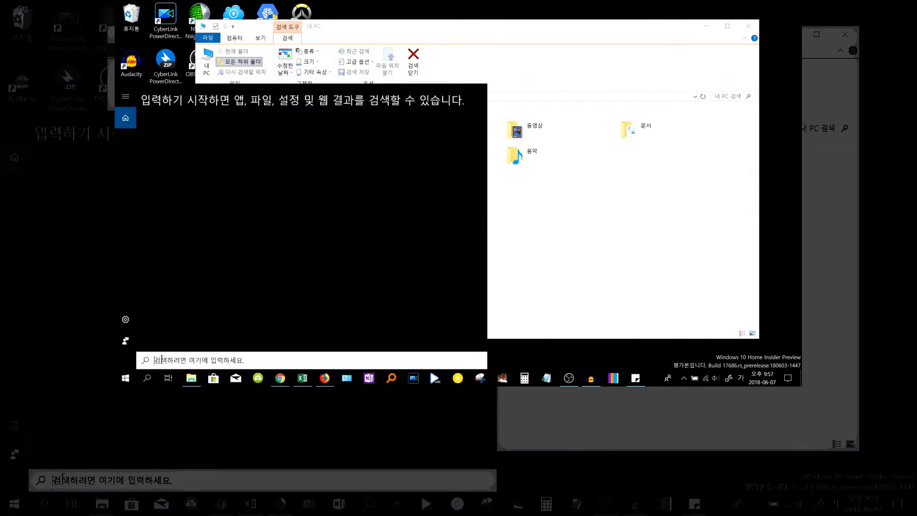
{"action": "type", "text": "ㅈ제어판"}
{"action": "key", "text": "Return"}
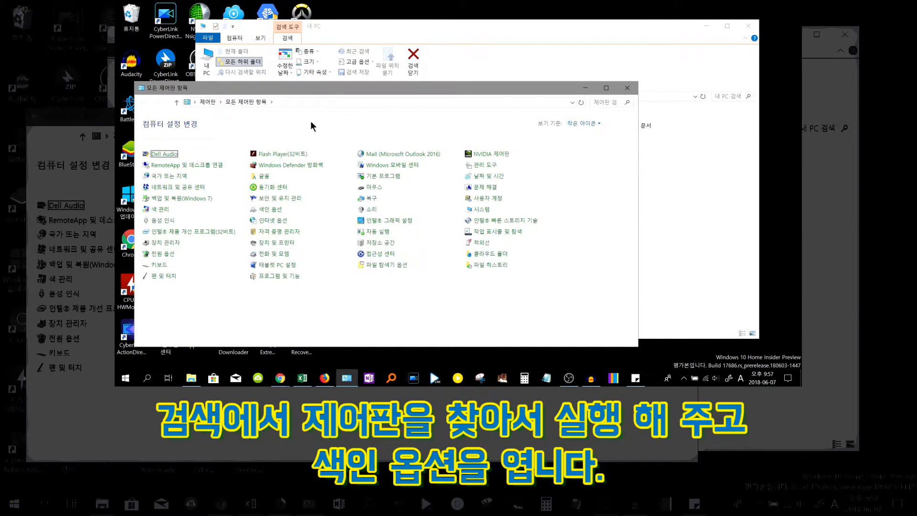
{"action": "left_click", "coordinate": [279, 210]}
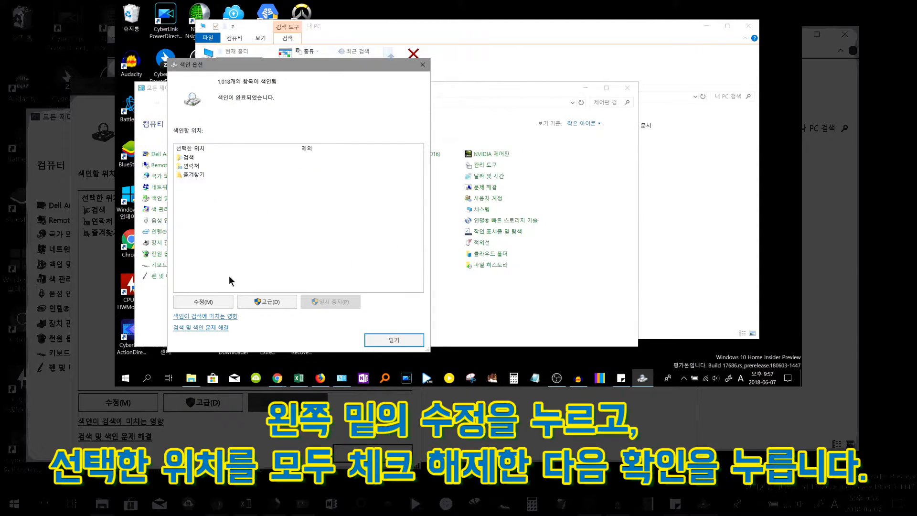
Modify indexed locations, unchecking 검색, 연락처 and 즐겨찾기 so no locations are indexed, and confirm
{"action": "left_click", "coordinate": [215, 300]}
{"action": "left_click", "coordinate": [379, 222]}
{"action": "left_click", "coordinate": [368, 147]}
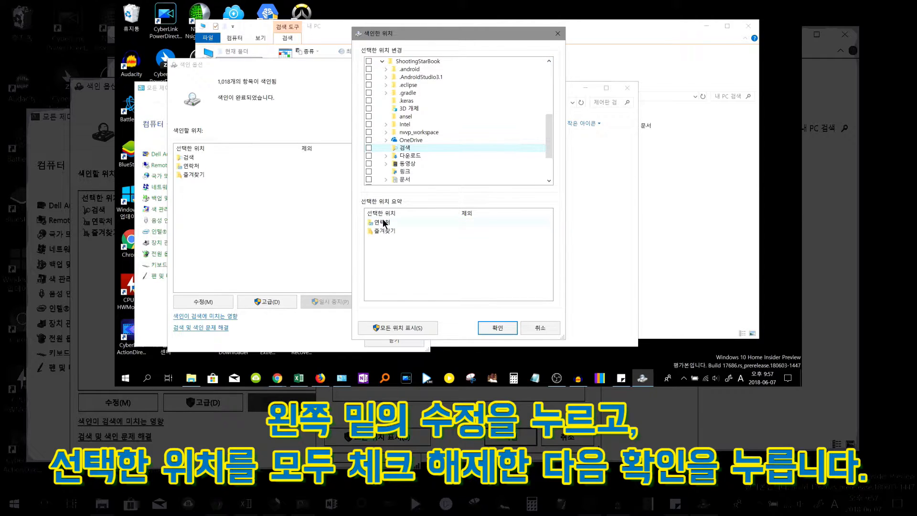
{"action": "left_click", "coordinate": [383, 223]}
{"action": "left_click", "coordinate": [368, 179]}
{"action": "left_click", "coordinate": [384, 222]}
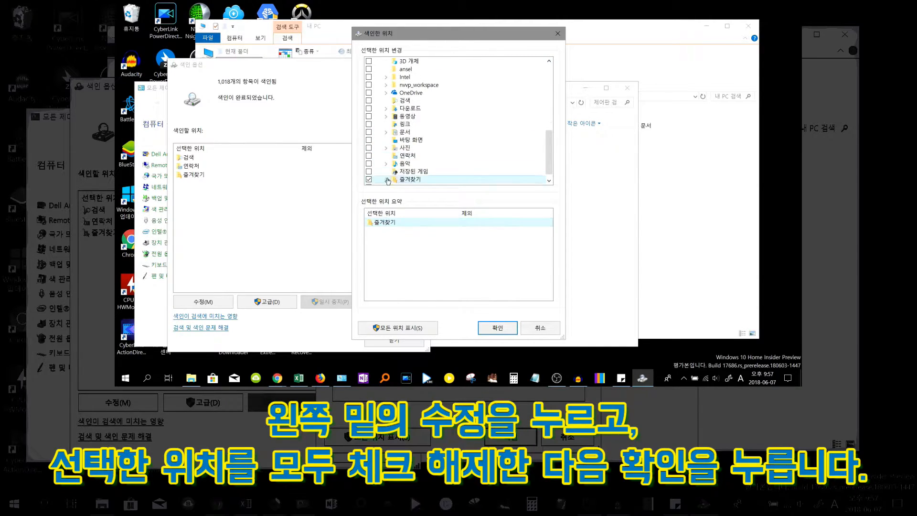
{"action": "left_click", "coordinate": [369, 180]}
{"action": "left_click", "coordinate": [497, 327]}
Rebuild the search index from the advanced indexing options and close Indexing Options
{"action": "left_click", "coordinate": [276, 301]}
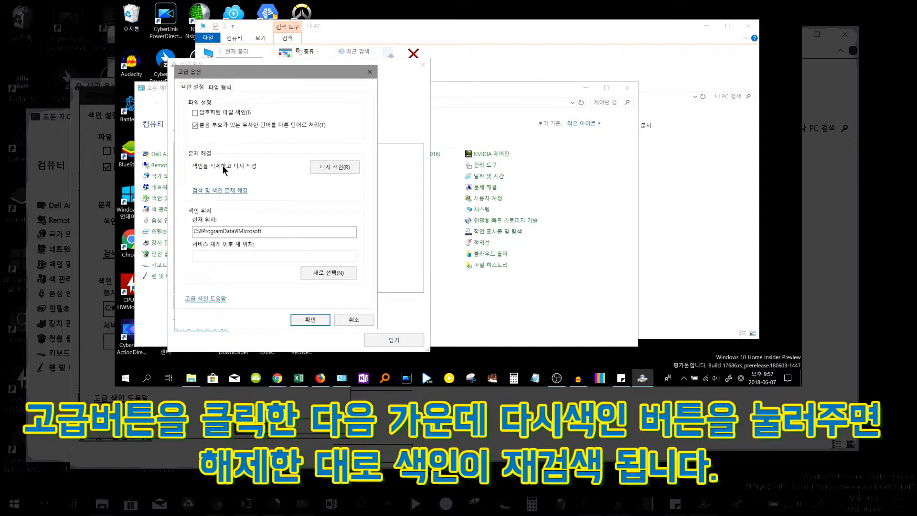
{"action": "left_click", "coordinate": [331, 168]}
{"action": "left_click", "coordinate": [495, 227]}
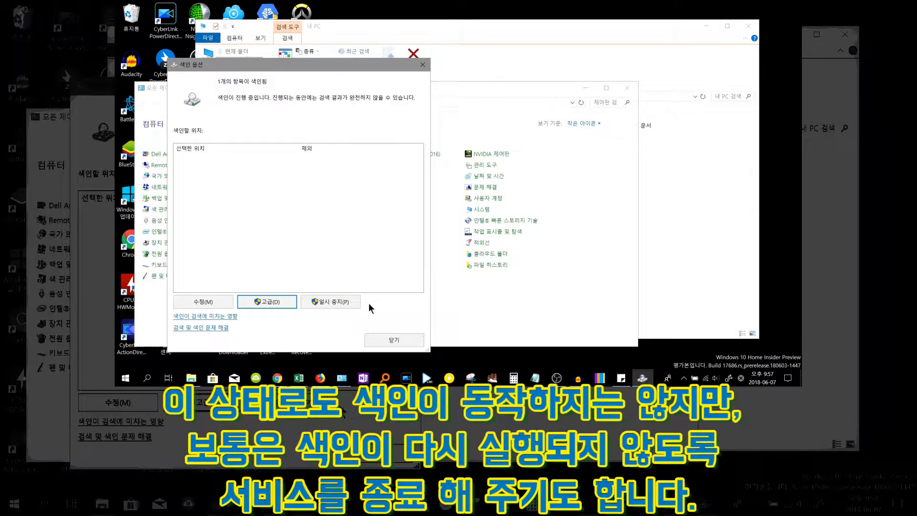
{"action": "left_click", "coordinate": [387, 340]}
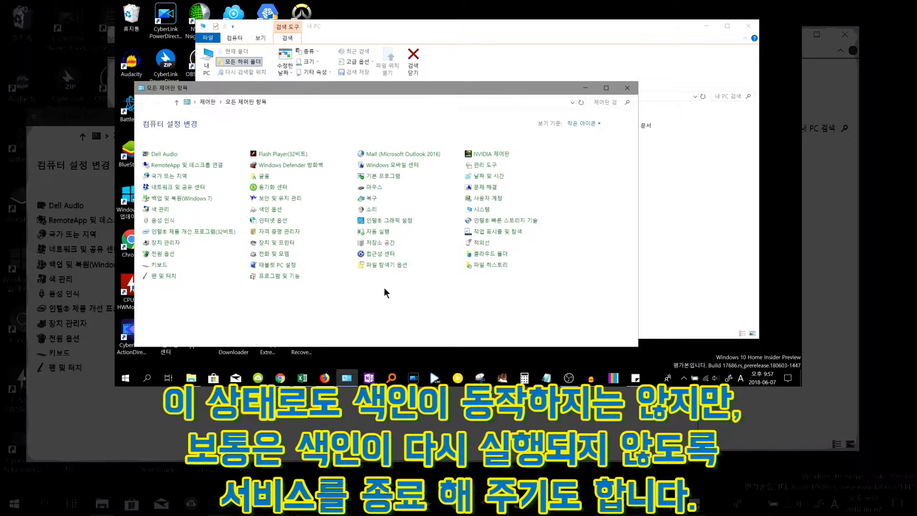
Open Services from Administrative Tools and open the Windows Search service properties
{"action": "left_click", "coordinate": [480, 167]}
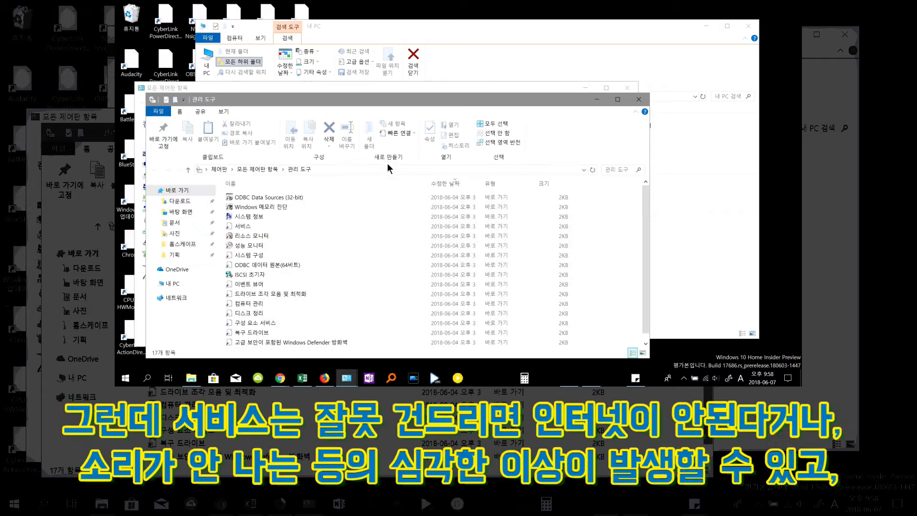
{"action": "scroll", "coordinate": [262, 299], "scroll_direction": "down", "scroll_amount": 1}
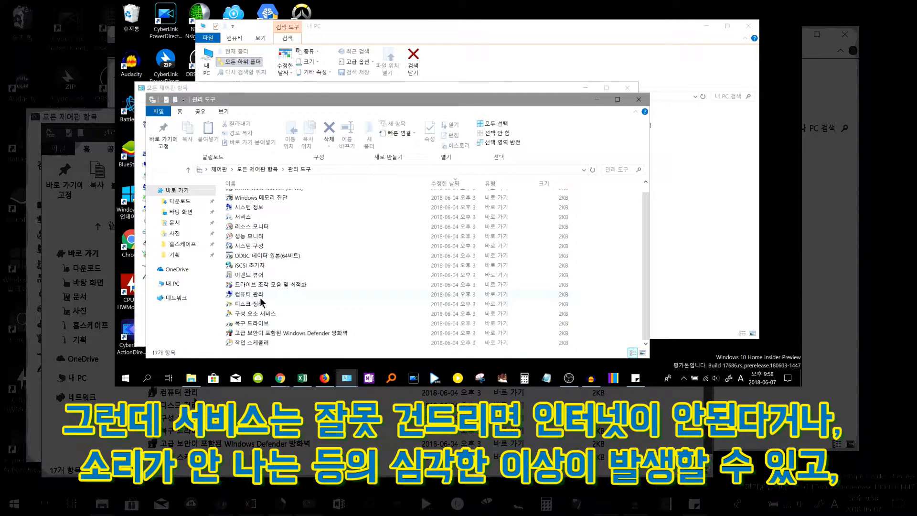
{"action": "left_click", "coordinate": [243, 217]}
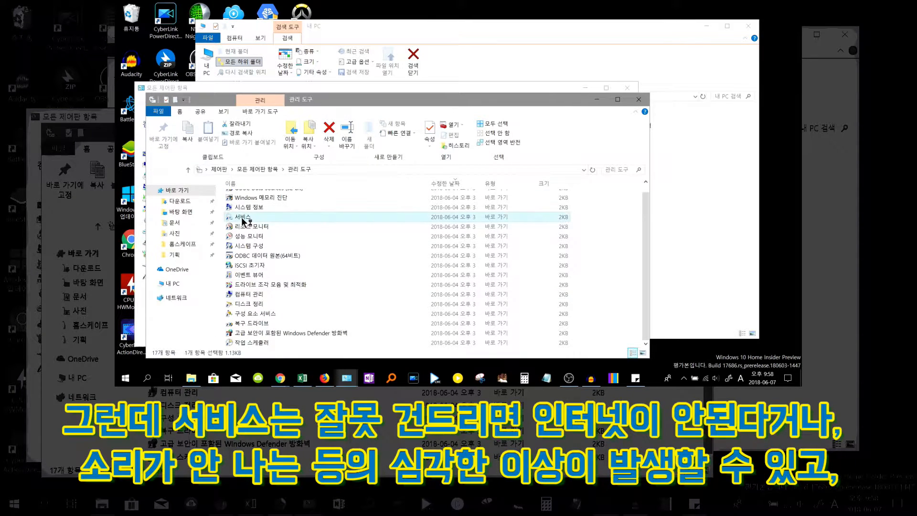
{"action": "double_click", "coordinate": [362, 220]}
{"action": "left_click", "coordinate": [328, 119]}
{"action": "scroll", "coordinate": [346, 141], "scroll_direction": "down", "scroll_amount": 4}
{"action": "key", "text": "w"}
{"action": "scroll", "coordinate": [343, 141], "scroll_direction": "down", "scroll_amount": 3}
{"action": "scroll", "coordinate": [343, 140], "scroll_direction": "down", "scroll_amount": 3}
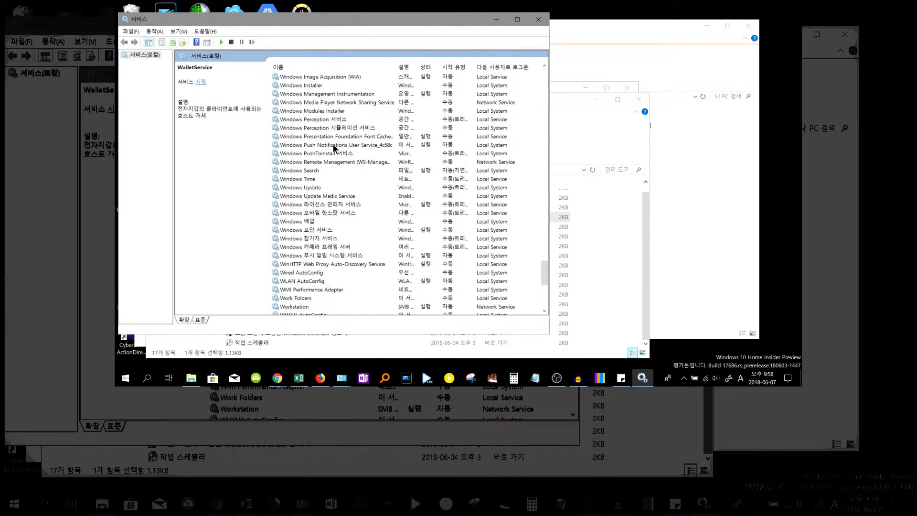
{"action": "double_click", "coordinate": [311, 171]}
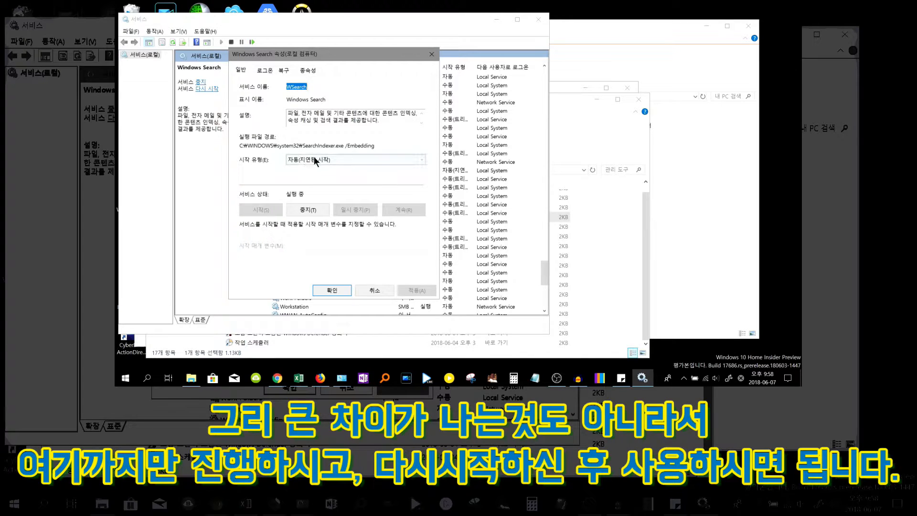
Stop the Windows Search service, set its startup type to 사용 안 함, confirm, and close Administrative Tools
{"action": "left_click", "coordinate": [307, 211]}
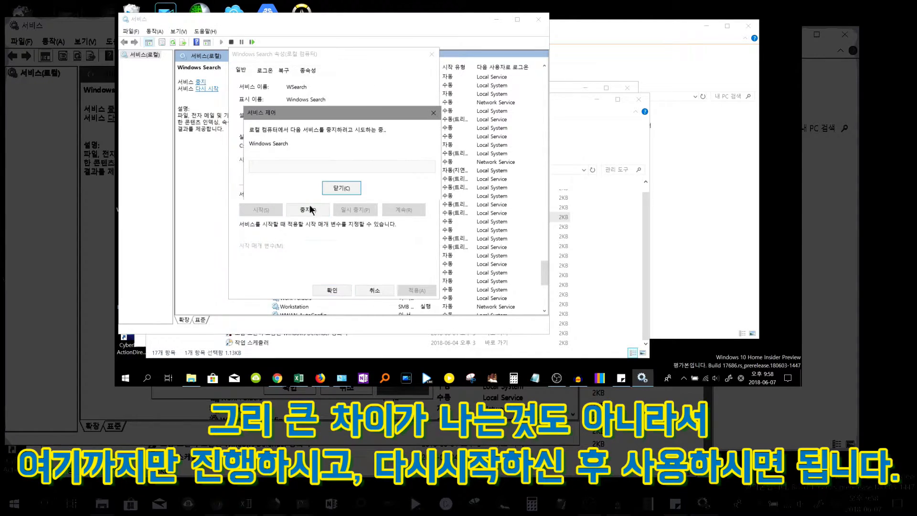
{"action": "left_click", "coordinate": [340, 161]}
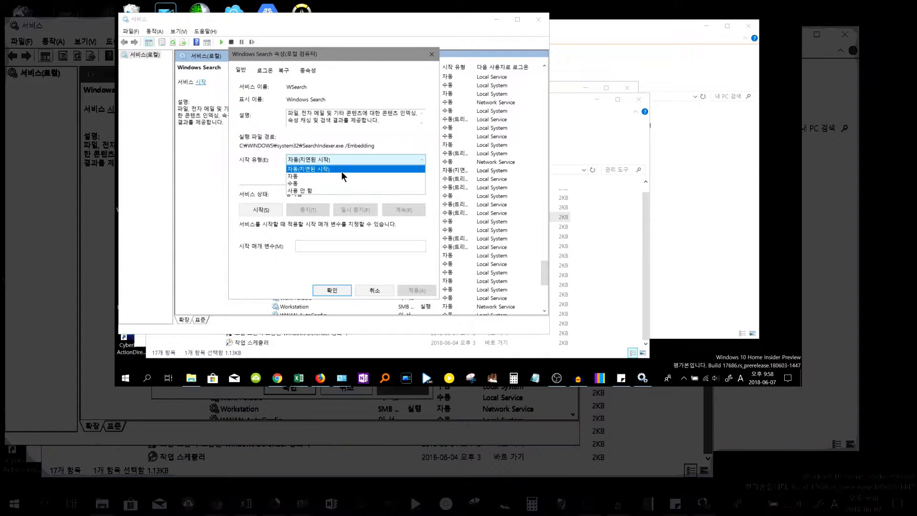
{"action": "left_click", "coordinate": [343, 190]}
{"action": "left_click", "coordinate": [415, 290]}
{"action": "left_click", "coordinate": [332, 290]}
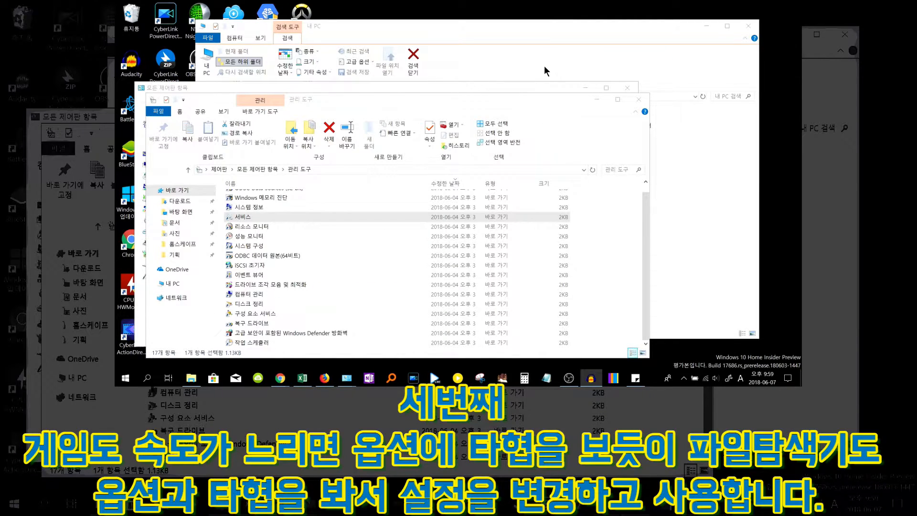
{"action": "left_click", "coordinate": [637, 99]}
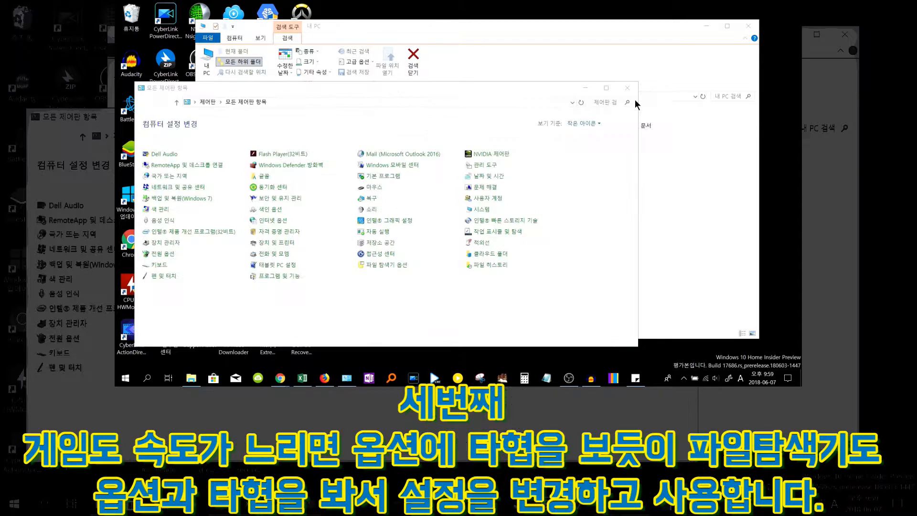
Close Control Panel and open the Folder Options dialog from the This PC window
{"action": "left_click", "coordinate": [627, 87]}
{"action": "left_click", "coordinate": [545, 257]}
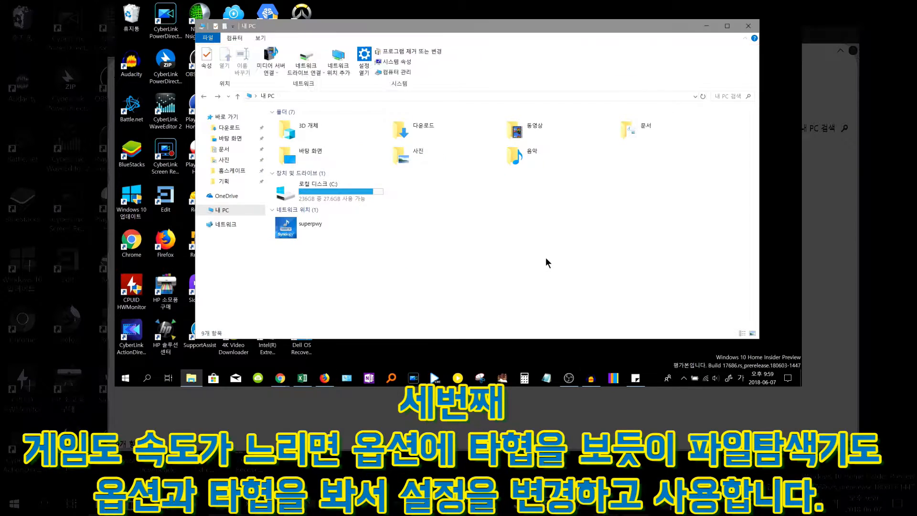
{"action": "left_click_drag", "start_coordinate": [368, 30], "coordinate": [345, 39]}
{"action": "left_click", "coordinate": [236, 47]}
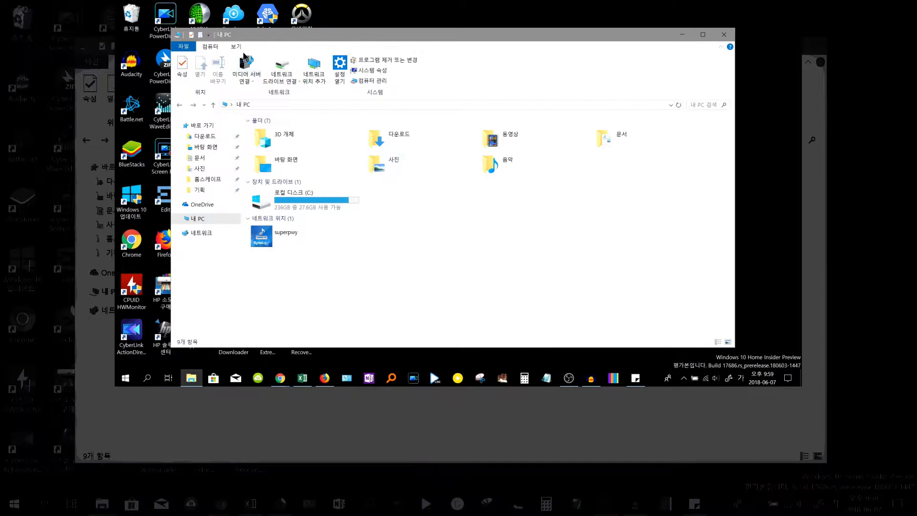
{"action": "left_click", "coordinate": [549, 67]}
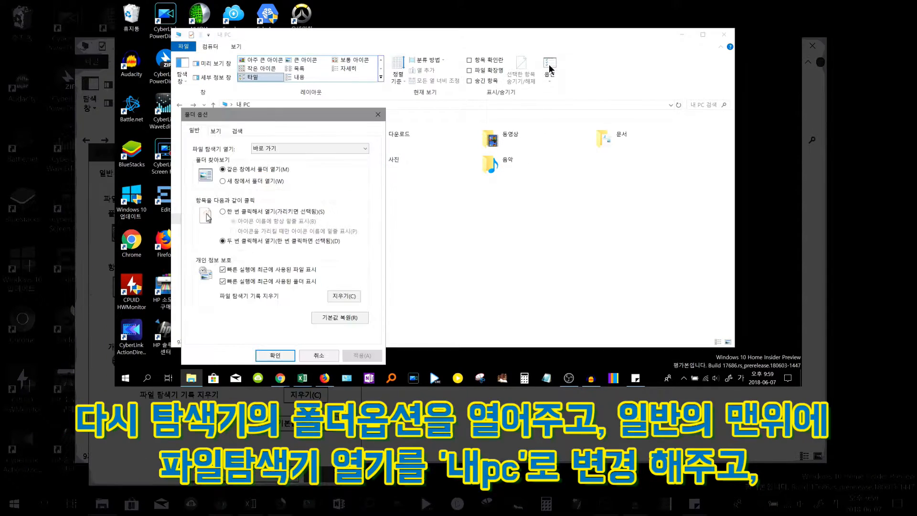
{"action": "left_click_drag", "start_coordinate": [305, 115], "coordinate": [311, 94]}
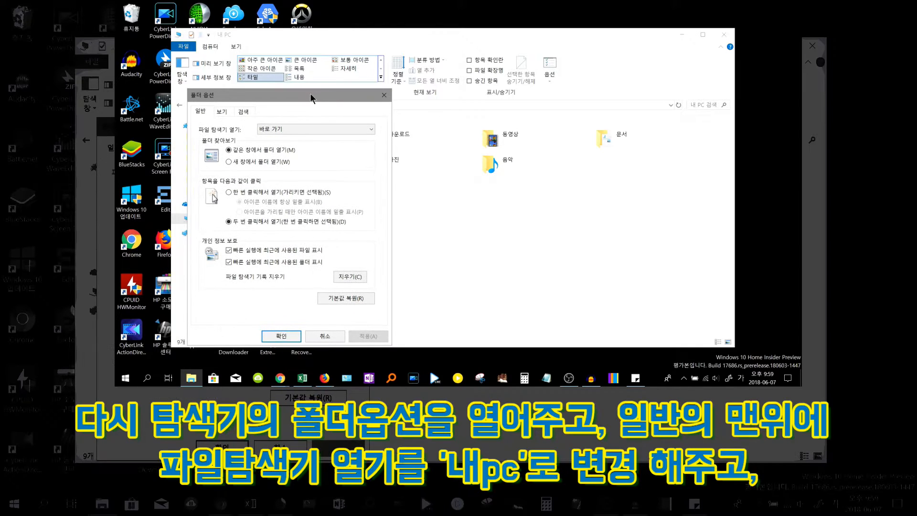
Set File Explorer to open to 내 PC, uncheck showing recent files and folders, clear Explorer history, and apply
{"action": "left_click", "coordinate": [265, 129]}
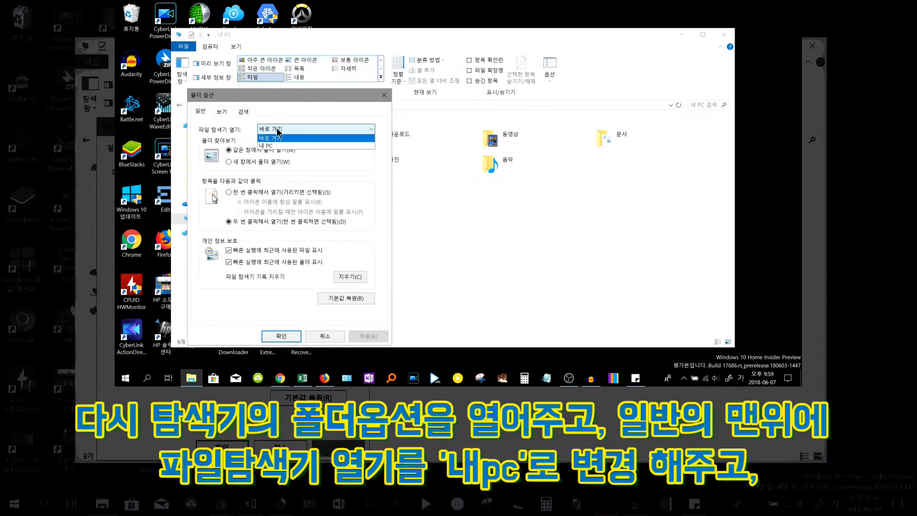
{"action": "left_click", "coordinate": [284, 143]}
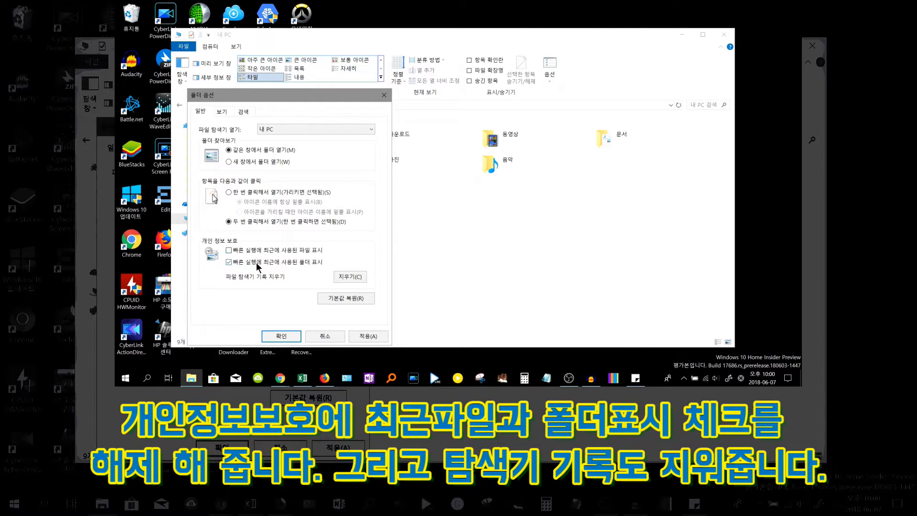
{"action": "left_click", "coordinate": [234, 263]}
{"action": "left_click", "coordinate": [358, 277]}
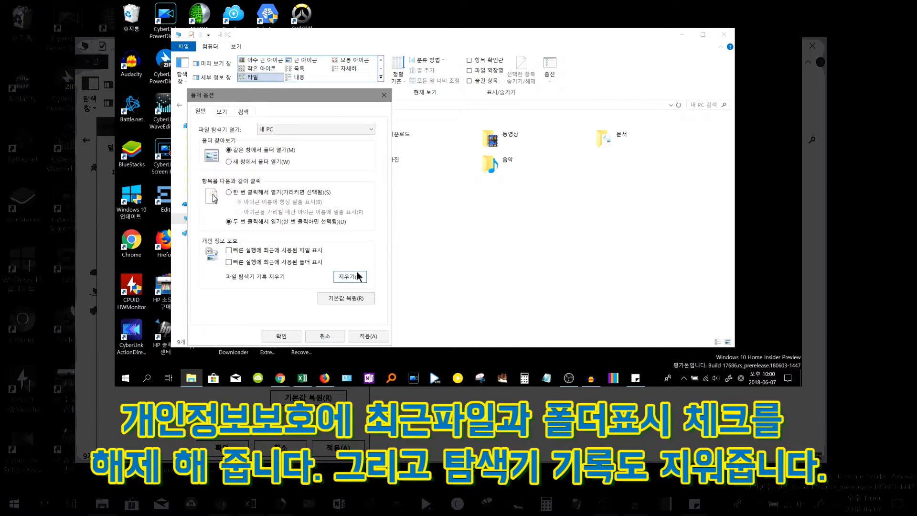
{"action": "left_click", "coordinate": [368, 336]}
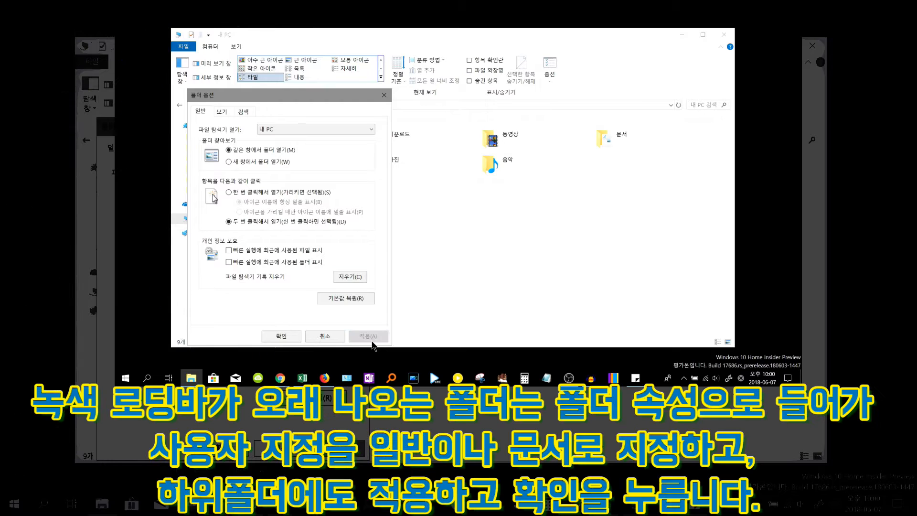
{"action": "left_click", "coordinate": [291, 337]}
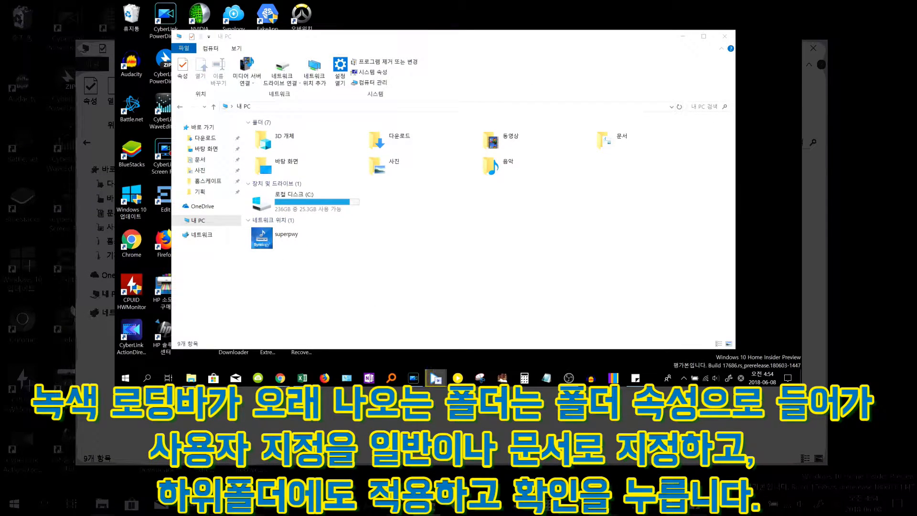
Optimize the 다운로드 folder for 일반 항목 in its properties, applying the template to all subfolders
{"action": "left_click", "coordinate": [240, 140]}
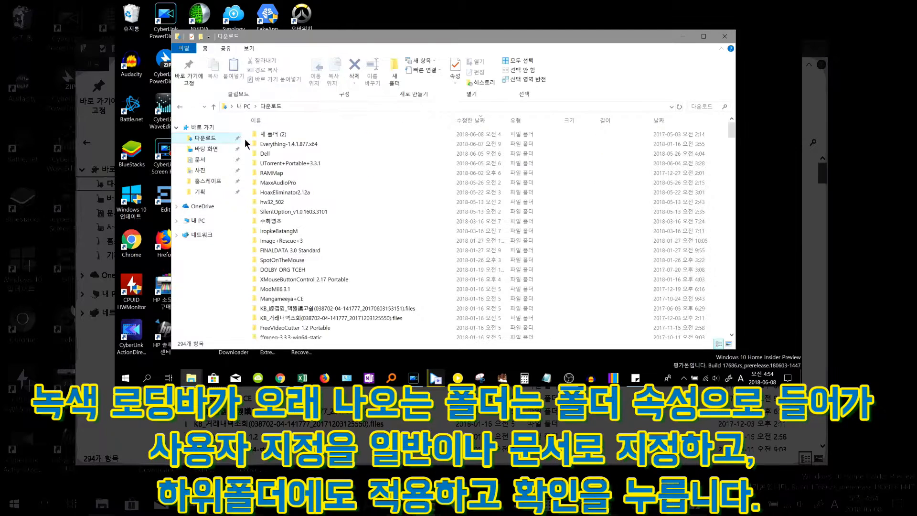
{"action": "key", "text": "alt+Left"}
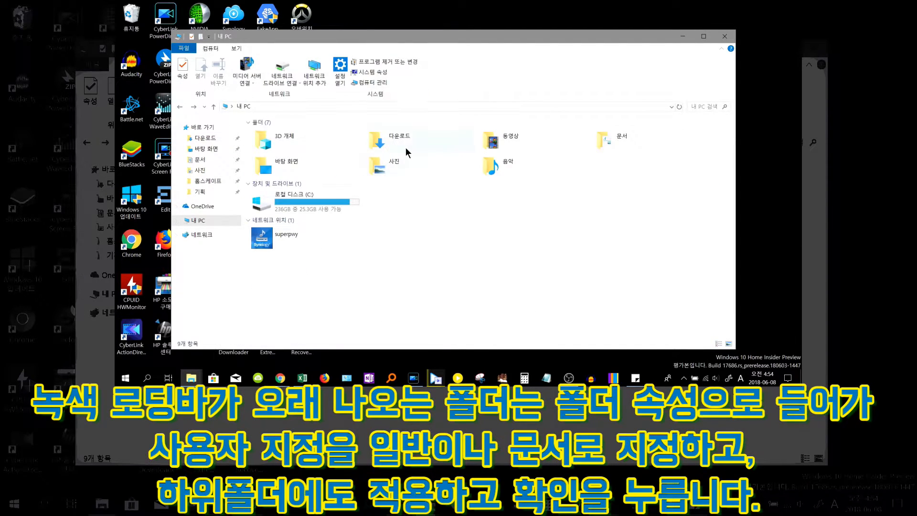
{"action": "right_click", "coordinate": [407, 139]}
{"action": "left_click", "coordinate": [328, 323]}
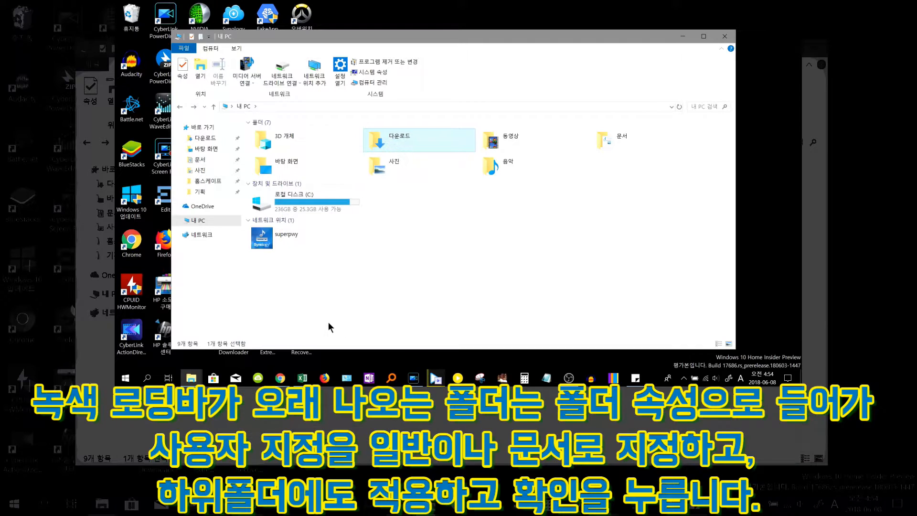
{"action": "left_click", "coordinate": [549, 127]}
{"action": "left_click", "coordinate": [507, 168]}
{"action": "left_click", "coordinate": [492, 179]}
{"action": "left_click", "coordinate": [479, 182]}
{"action": "left_click", "coordinate": [579, 354]}
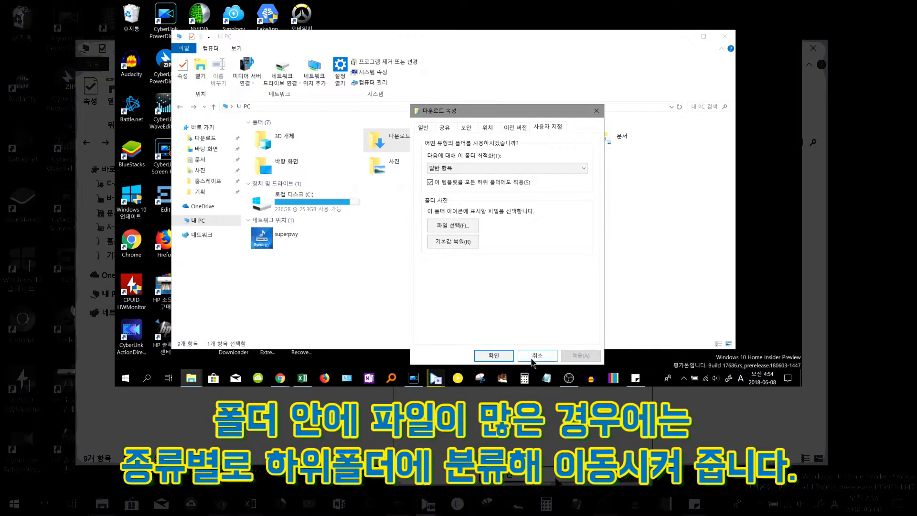
{"action": "left_click", "coordinate": [493, 355]}
Open the 다운로드 folder and browse its file list
{"action": "left_click", "coordinate": [213, 138]}
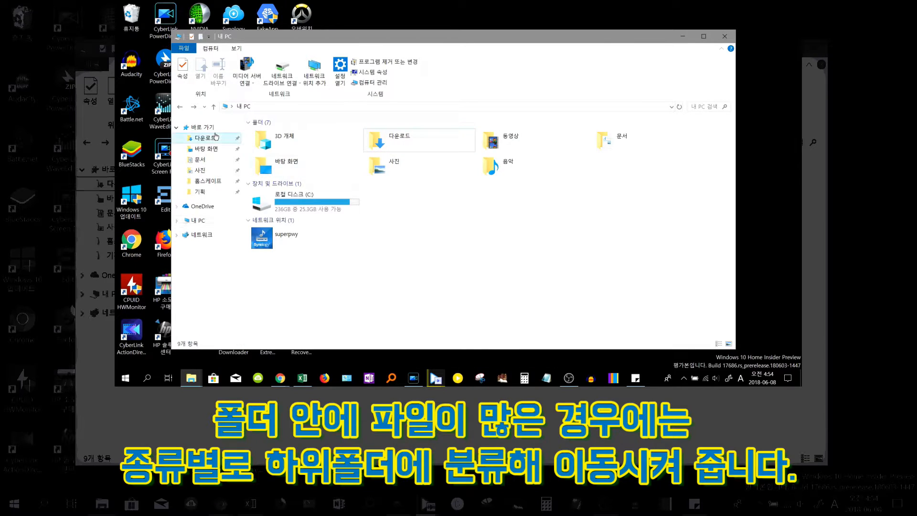
{"action": "scroll", "coordinate": [337, 149], "scroll_direction": "down", "scroll_amount": 3}
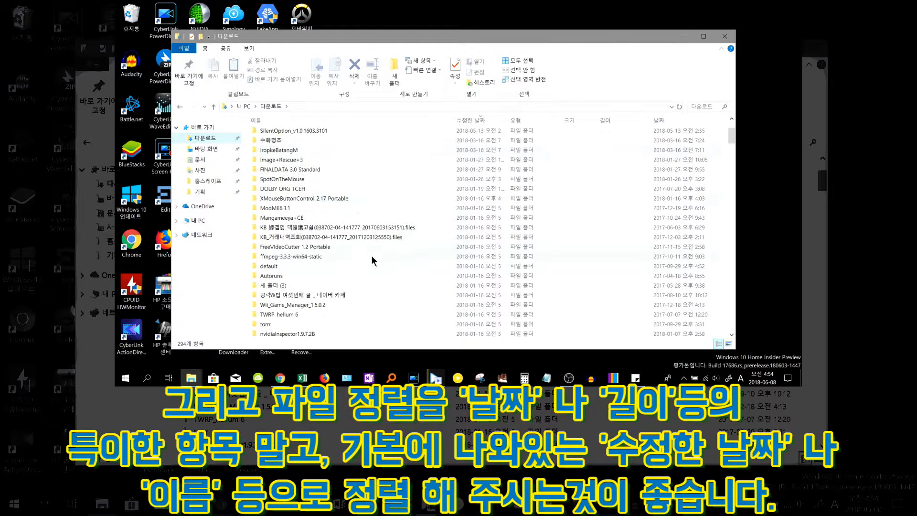
{"action": "scroll", "coordinate": [371, 256], "scroll_direction": "down", "scroll_amount": 1}
{"action": "scroll", "coordinate": [371, 256], "scroll_direction": "up", "scroll_amount": 4}
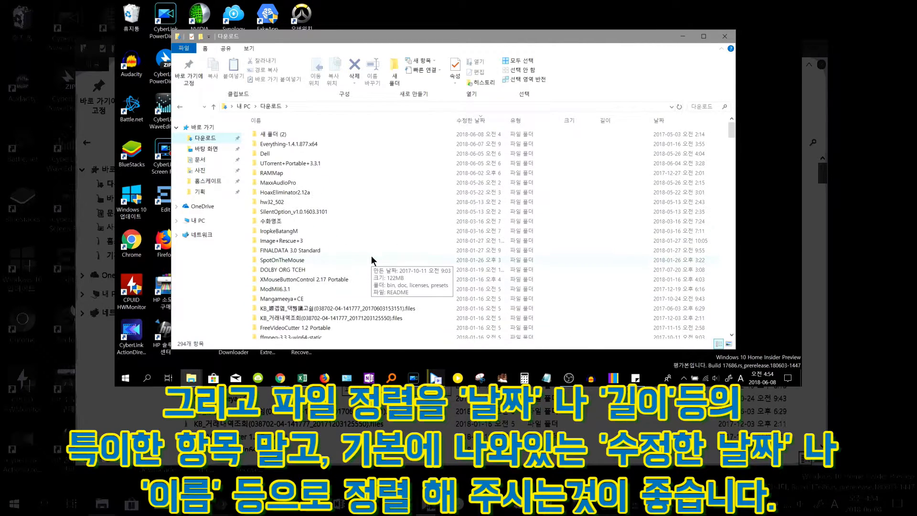
Sort the 다운로드 list by the 날짜 column
{"action": "left_click", "coordinate": [659, 121]}
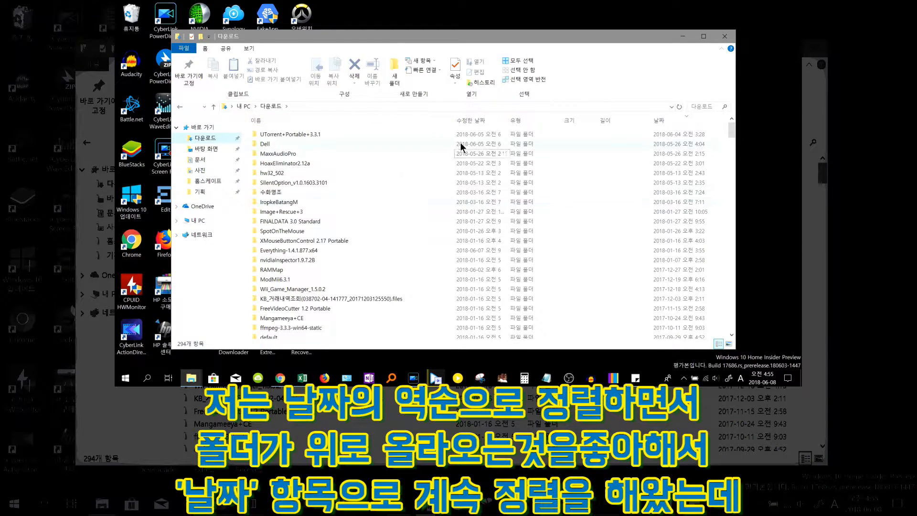
{"action": "scroll", "coordinate": [493, 190], "scroll_direction": "down", "scroll_amount": 6}
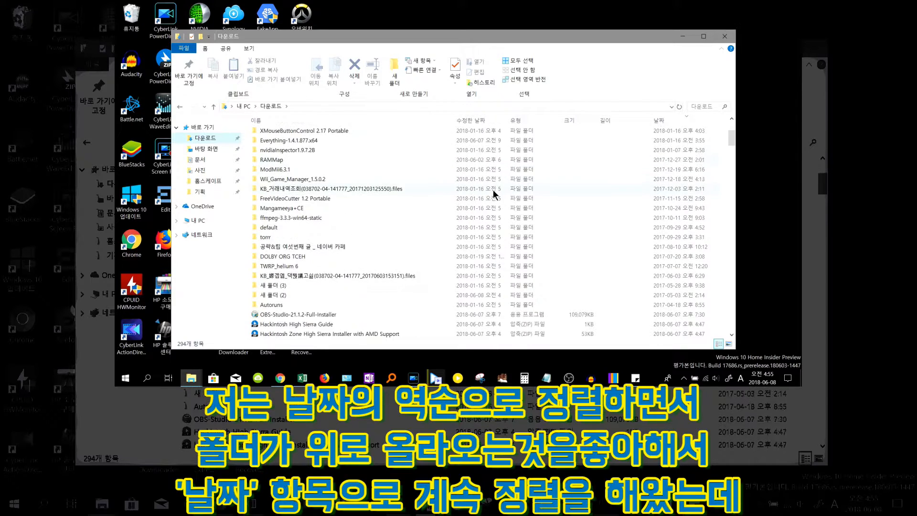
{"action": "scroll", "coordinate": [382, 289], "scroll_direction": "up", "scroll_amount": 6}
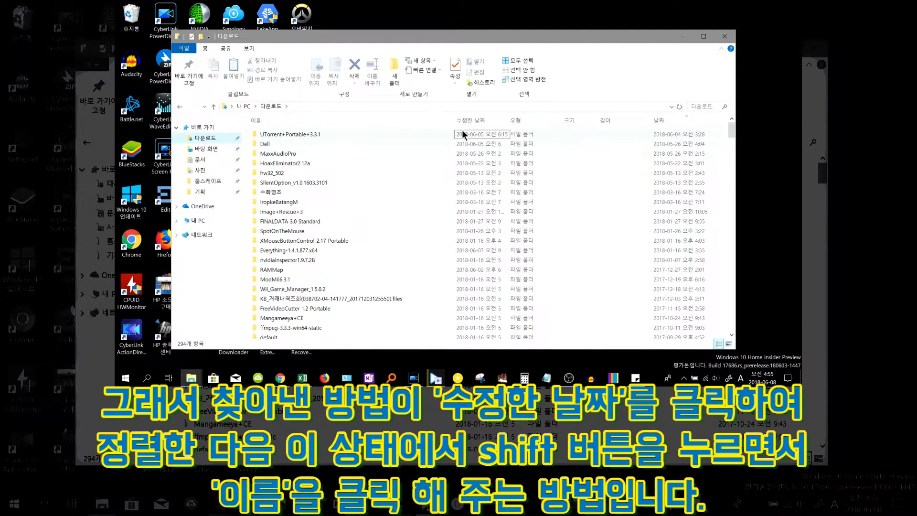
Sort the 다운로드 list by 수정한 날짜, then add a secondary sort by 이름
{"action": "left_click", "coordinate": [474, 122]}
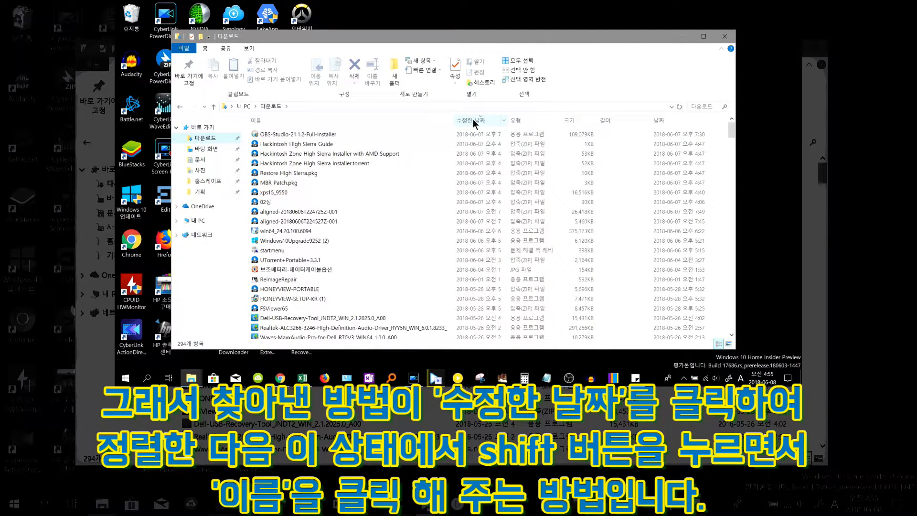
{"action": "left_click", "coordinate": [400, 121], "text": "shift"}
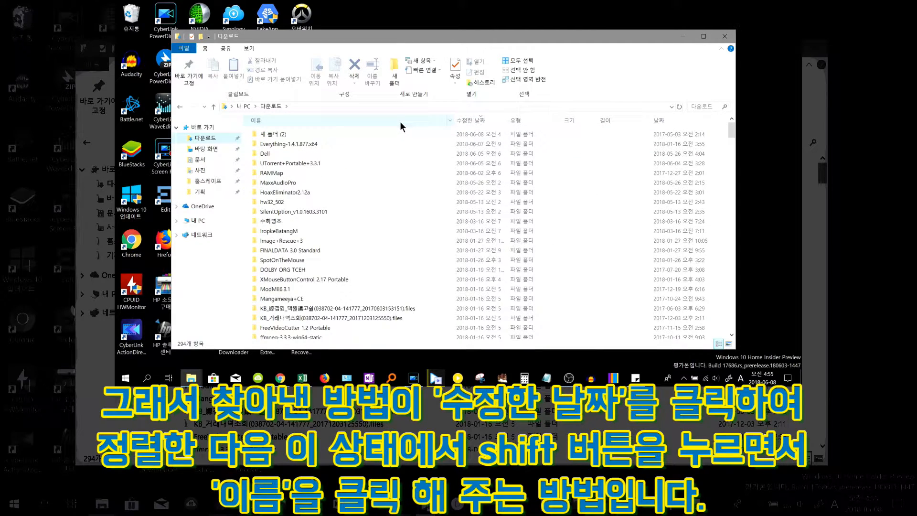
{"action": "scroll", "coordinate": [395, 149], "scroll_direction": "down", "scroll_amount": 8}
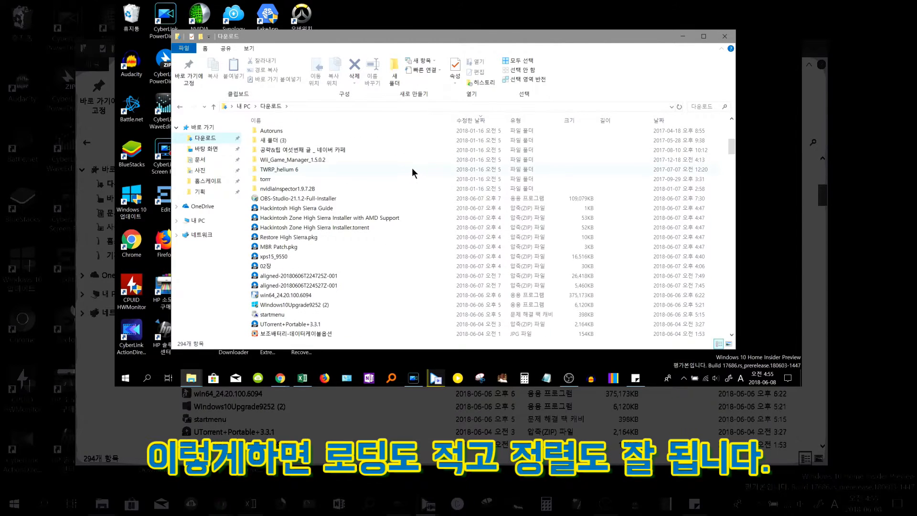
{"action": "scroll", "coordinate": [379, 250], "scroll_direction": "up", "scroll_amount": 6}
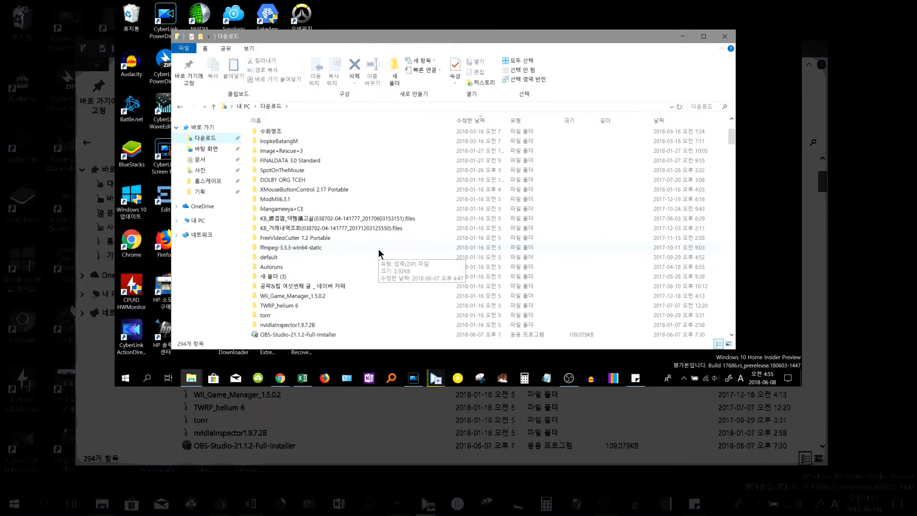
{"action": "scroll", "coordinate": [378, 248], "scroll_direction": "up", "scroll_amount": 2}
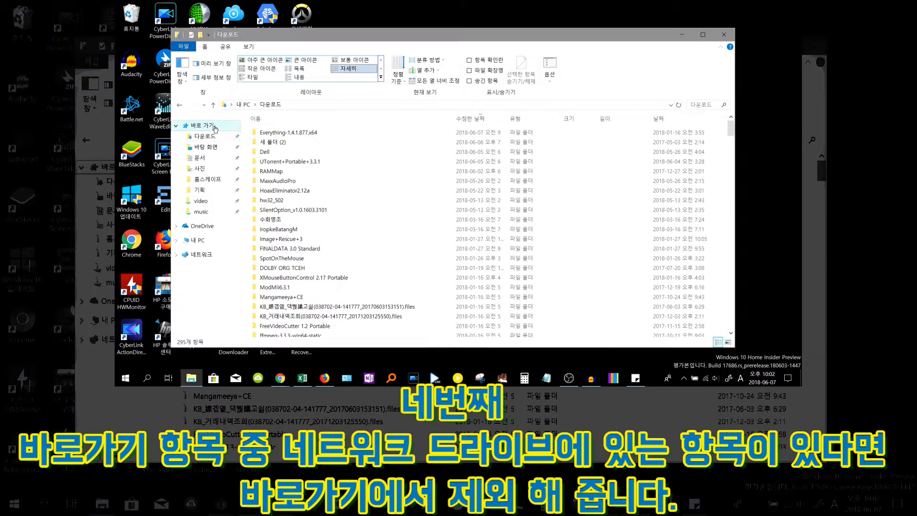
Open Quick access and remove the network-drive video and music folders from it
{"action": "left_click", "coordinate": [214, 127]}
{"action": "left_click", "coordinate": [482, 182]}
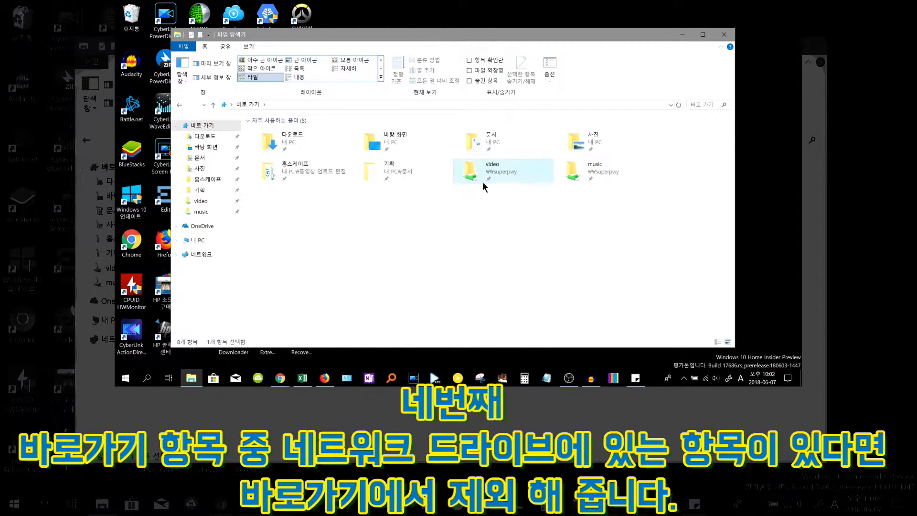
{"action": "right_click", "coordinate": [521, 168]}
{"action": "left_click", "coordinate": [445, 197]}
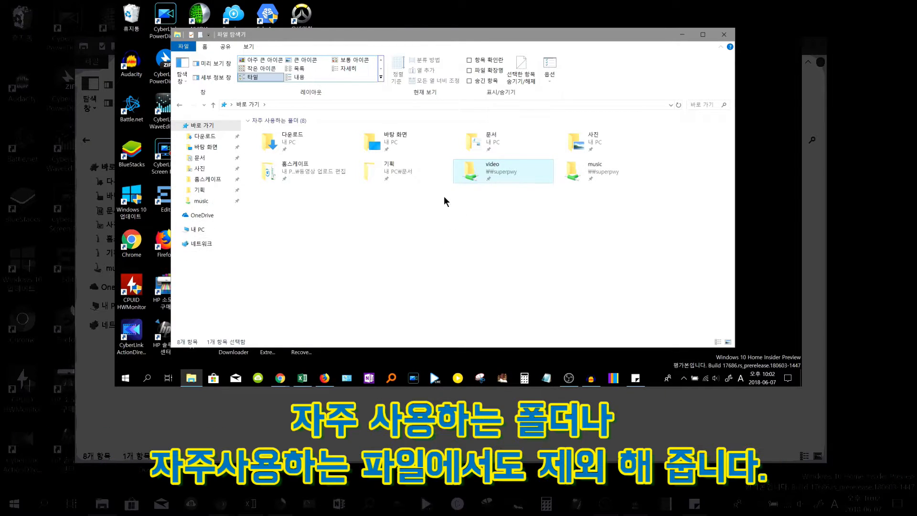
{"action": "right_click", "coordinate": [475, 183]}
{"action": "left_click", "coordinate": [439, 207]}
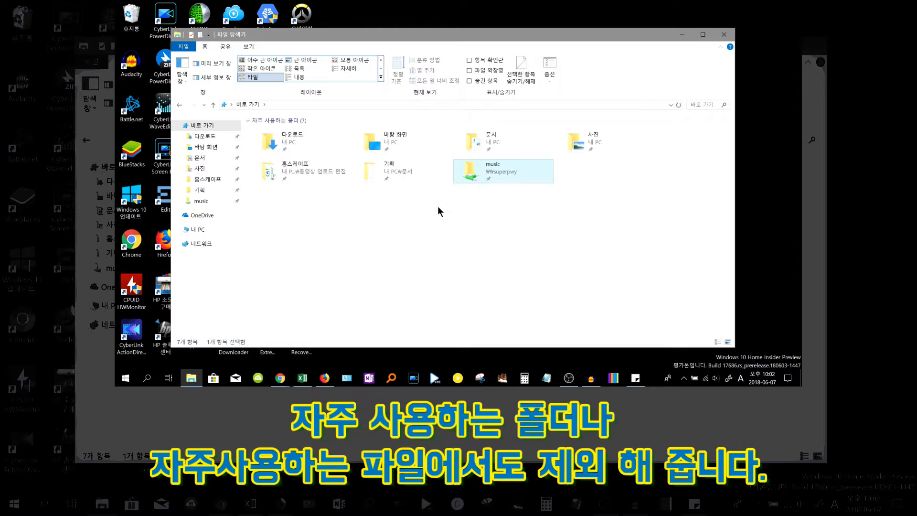
Close File Explorer, relaunch it from the taskbar to check its opening speed, and close it again
{"action": "left_click", "coordinate": [295, 122]}
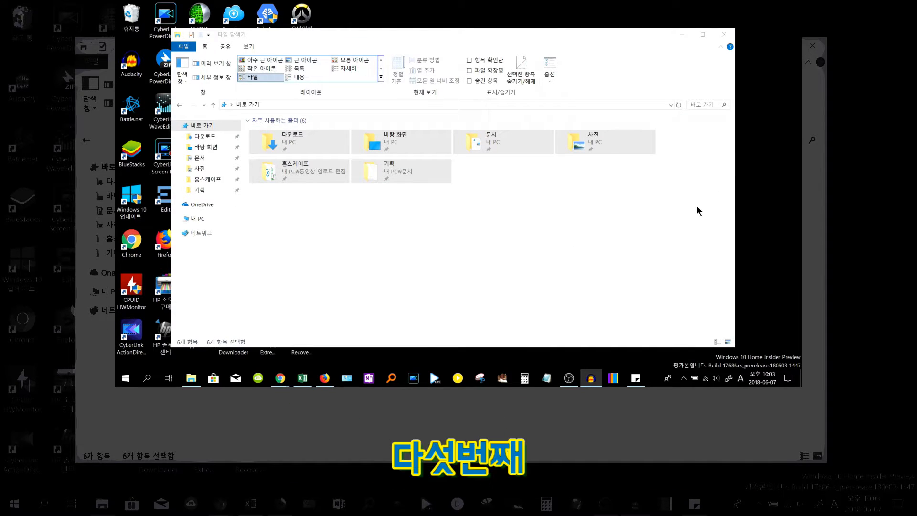
{"action": "left_click", "coordinate": [660, 224]}
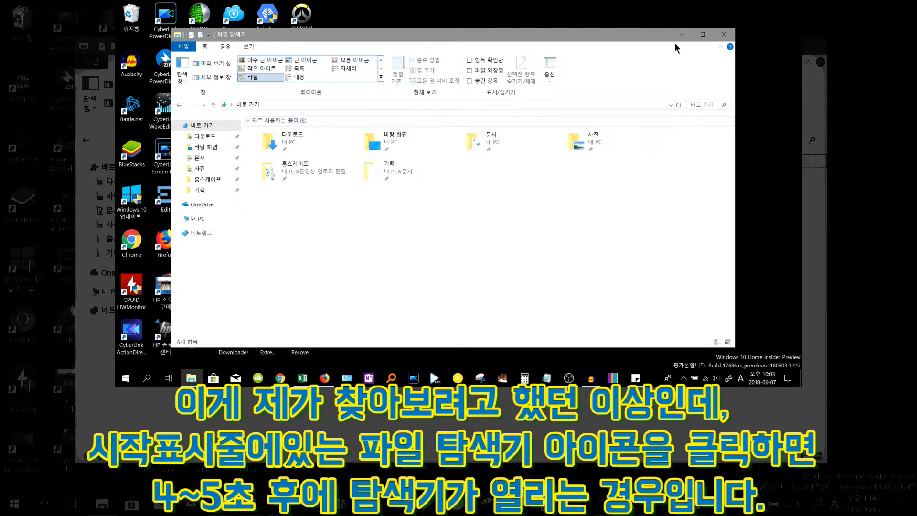
{"action": "left_click", "coordinate": [725, 34]}
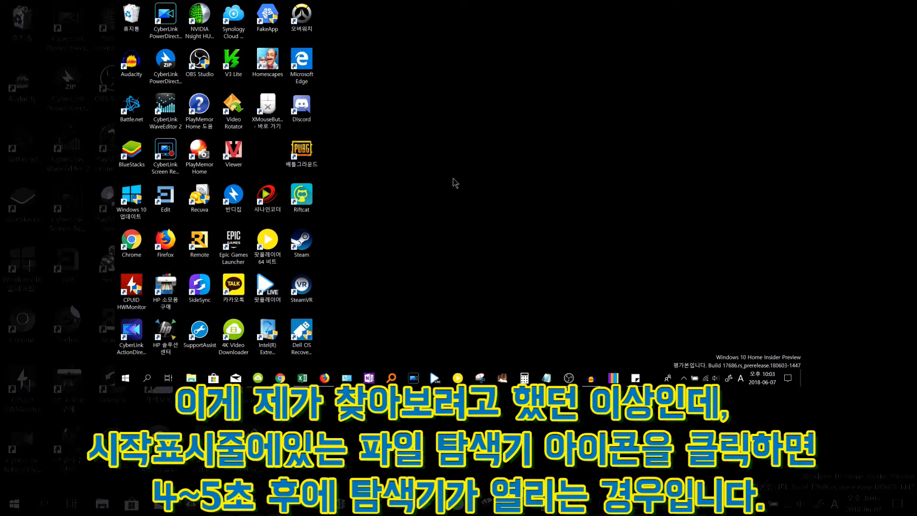
{"action": "left_click", "coordinate": [196, 382]}
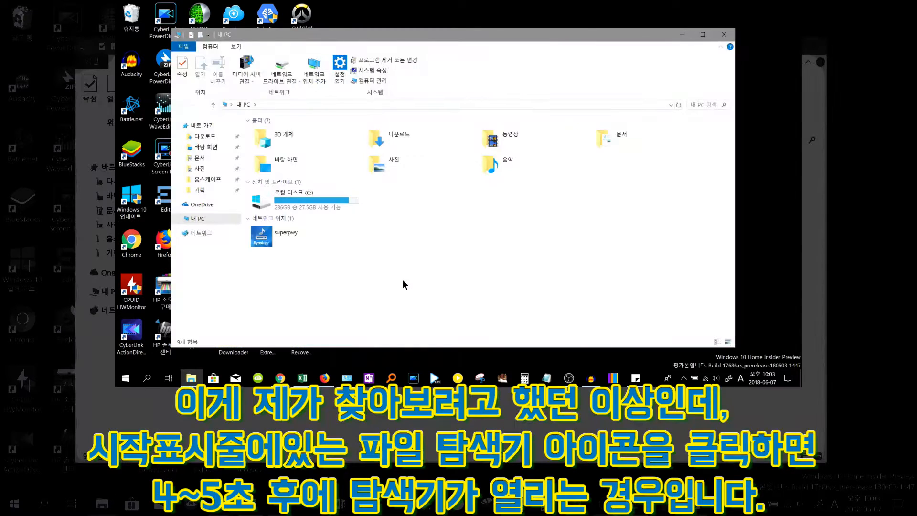
{"action": "left_click", "coordinate": [721, 38]}
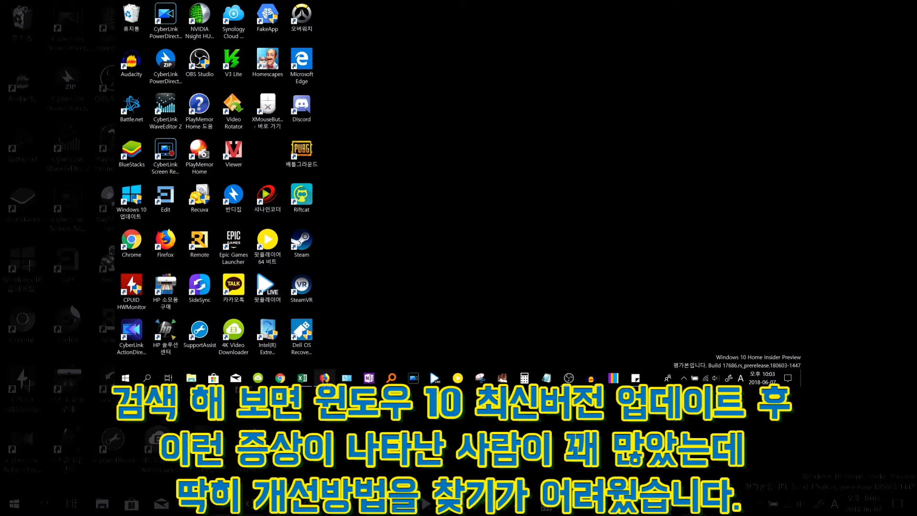
Switch to Firefox and open the 'Windows 10 File Explorer opens slow' Microsoft Community result
{"action": "left_click", "coordinate": [325, 378]}
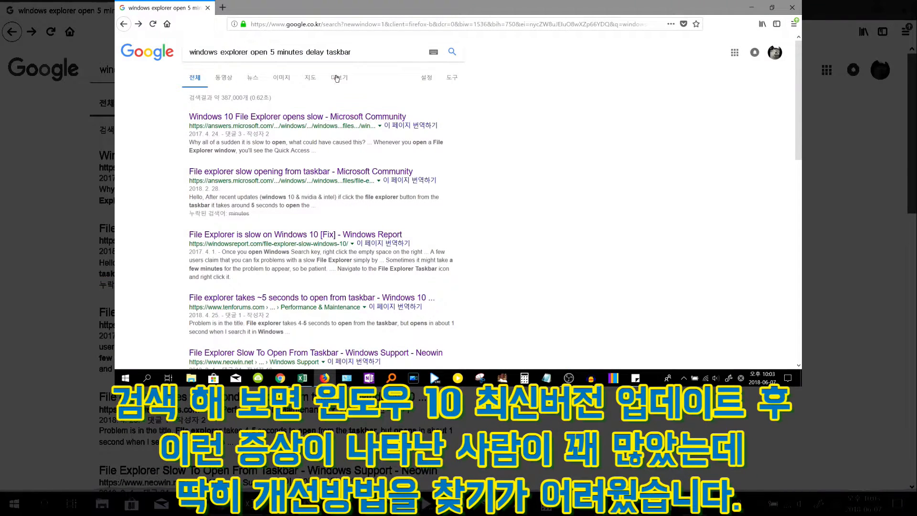
{"action": "left_click", "coordinate": [271, 116]}
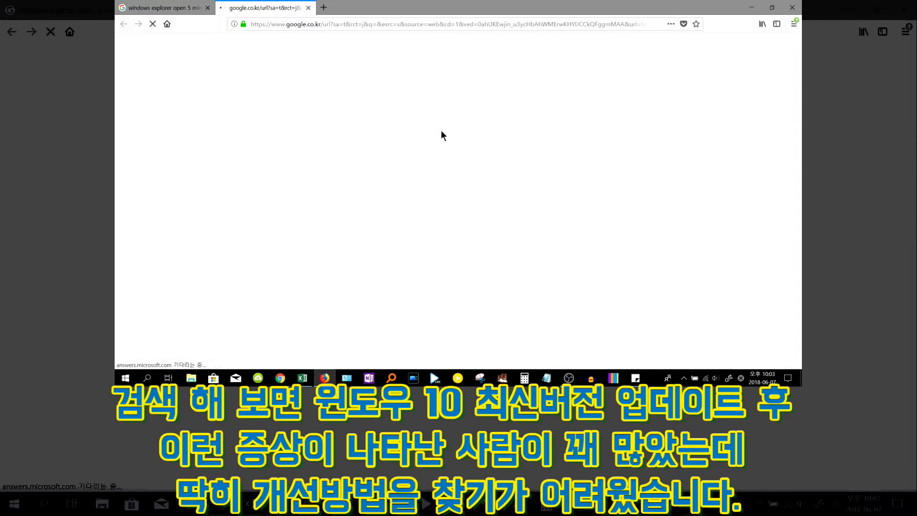
{"action": "scroll", "coordinate": [405, 128], "scroll_direction": "down", "scroll_amount": 1}
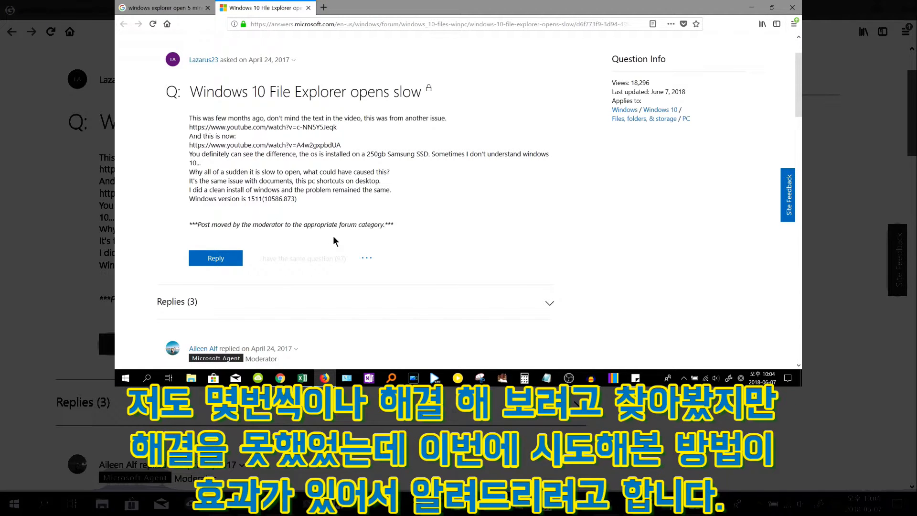
Scroll through the Microsoft Community question and minimize Firefox
{"action": "scroll", "coordinate": [348, 196], "scroll_direction": "down", "scroll_amount": 3}
{"action": "scroll", "coordinate": [348, 199], "scroll_direction": "up", "scroll_amount": 4}
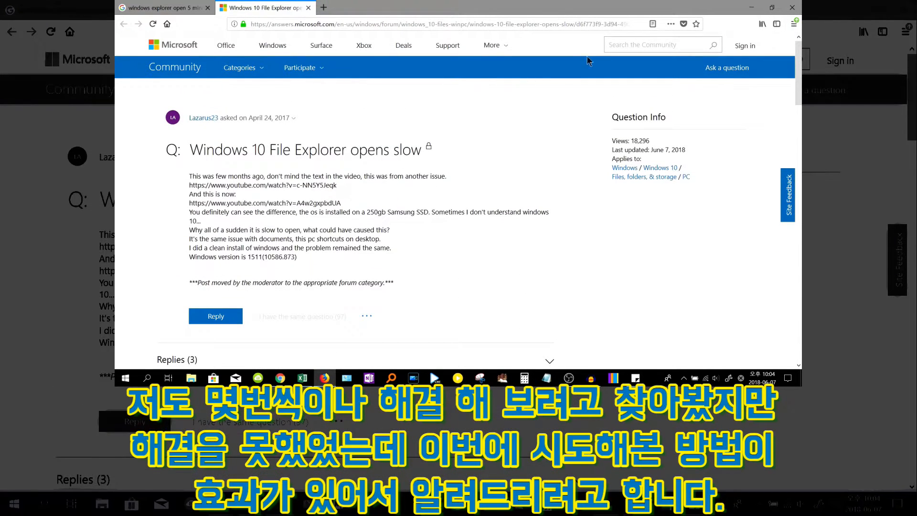
{"action": "left_click", "coordinate": [792, 7]}
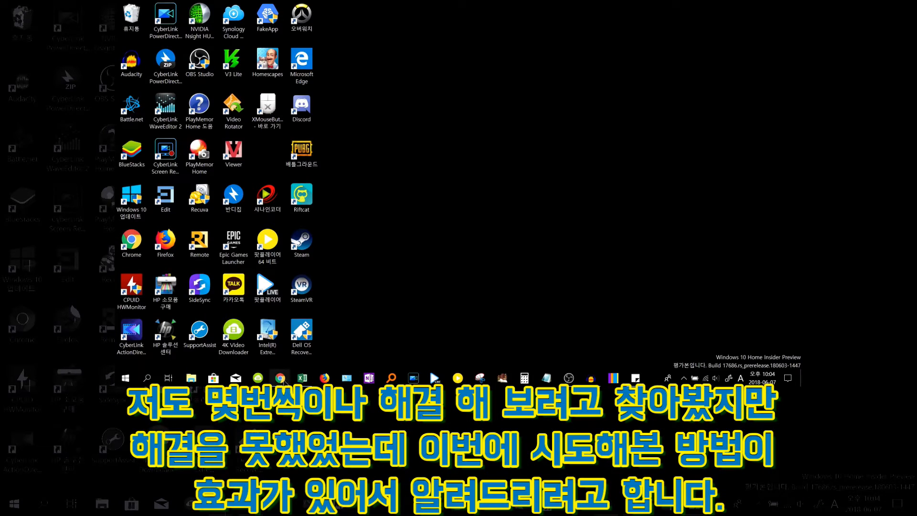
Bring up the Chrome tenforums thread on 'This PC' shortcut opening slowly and translate the page into Korean
{"action": "mouse_move", "coordinate": [282, 380]}
{"action": "left_click", "coordinate": [329, 330]}
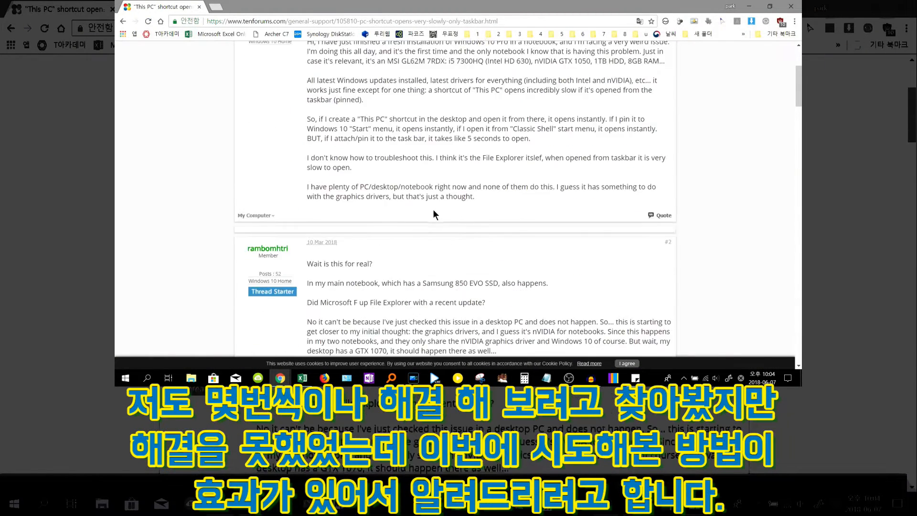
{"action": "scroll", "coordinate": [434, 214], "scroll_direction": "up", "scroll_amount": 3}
{"action": "scroll", "coordinate": [434, 214], "scroll_direction": "down", "scroll_amount": 6}
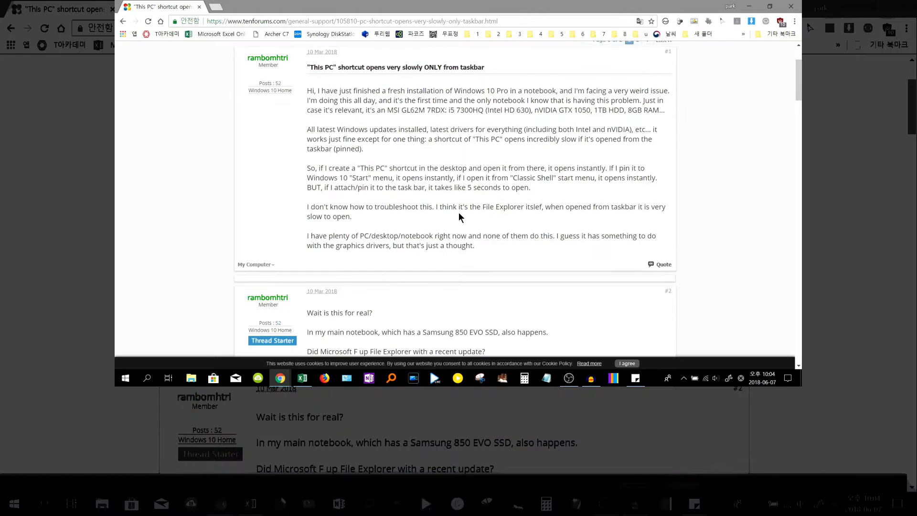
{"action": "scroll", "coordinate": [459, 215], "scroll_direction": "down", "scroll_amount": 3}
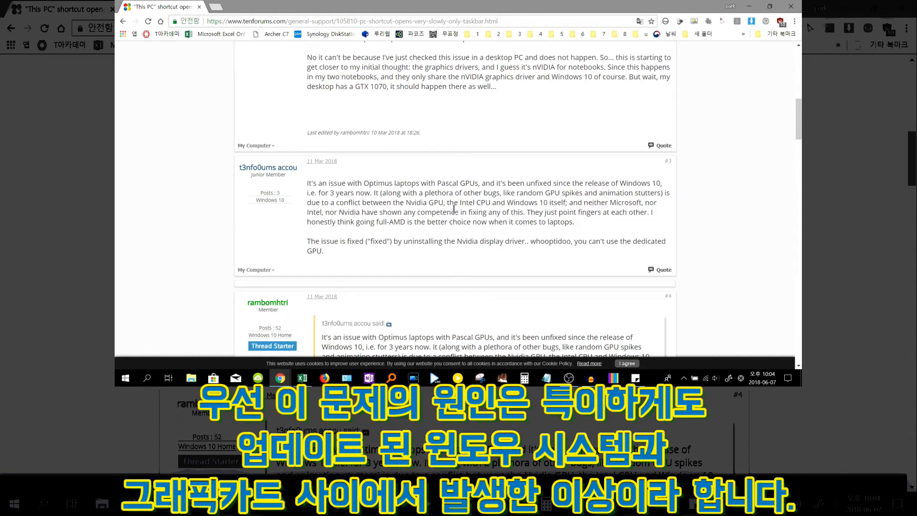
{"action": "right_click", "coordinate": [455, 209]}
{"action": "left_click", "coordinate": [497, 284]}
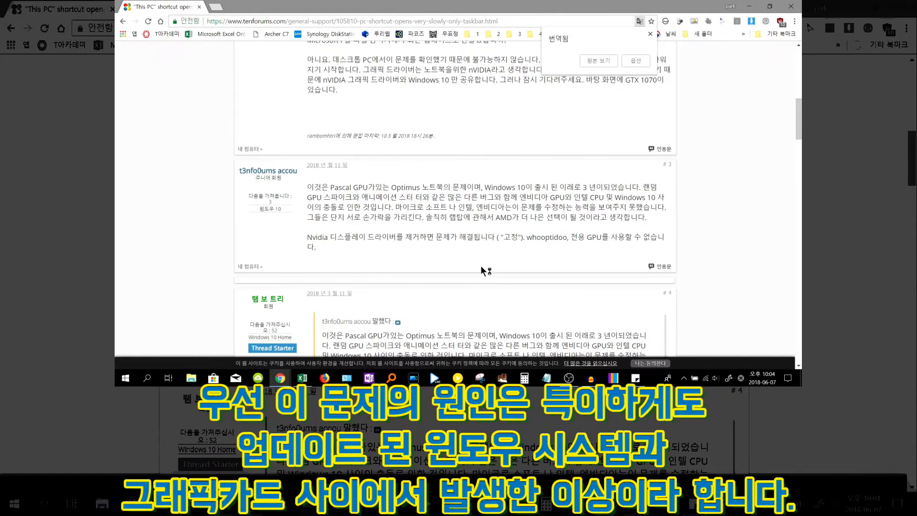
Read the translated replies about the Nvidia/Intel graphics driver cause, highlighting the fix paragraph
{"action": "left_click_drag", "start_coordinate": [313, 139], "coordinate": [655, 176]}
{"action": "left_click", "coordinate": [655, 176]}
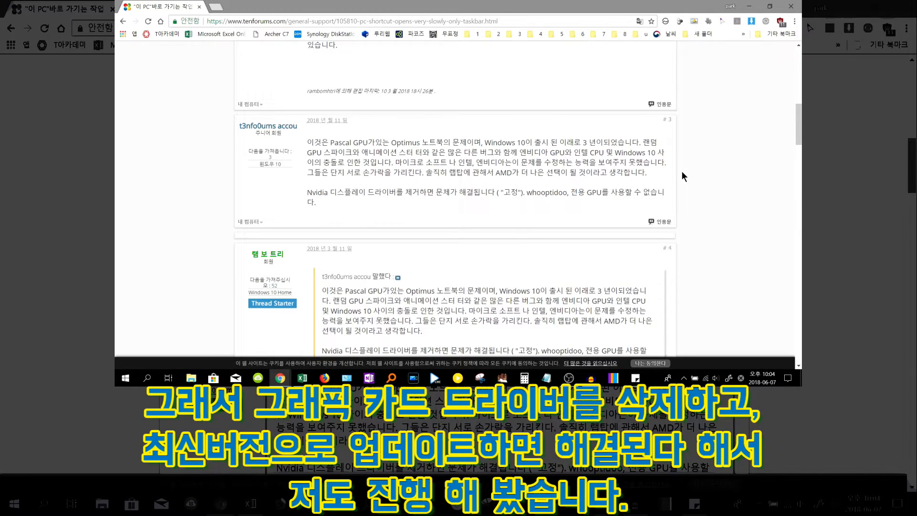
{"action": "scroll", "coordinate": [681, 176], "scroll_direction": "down", "scroll_amount": 5}
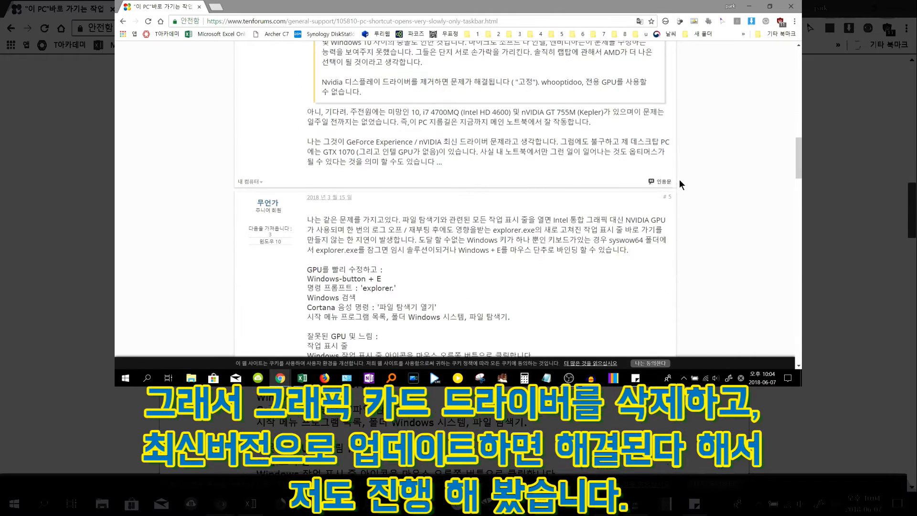
{"action": "scroll", "coordinate": [680, 181], "scroll_direction": "down", "scroll_amount": 3}
{"action": "scroll", "coordinate": [681, 184], "scroll_direction": "down", "scroll_amount": 1}
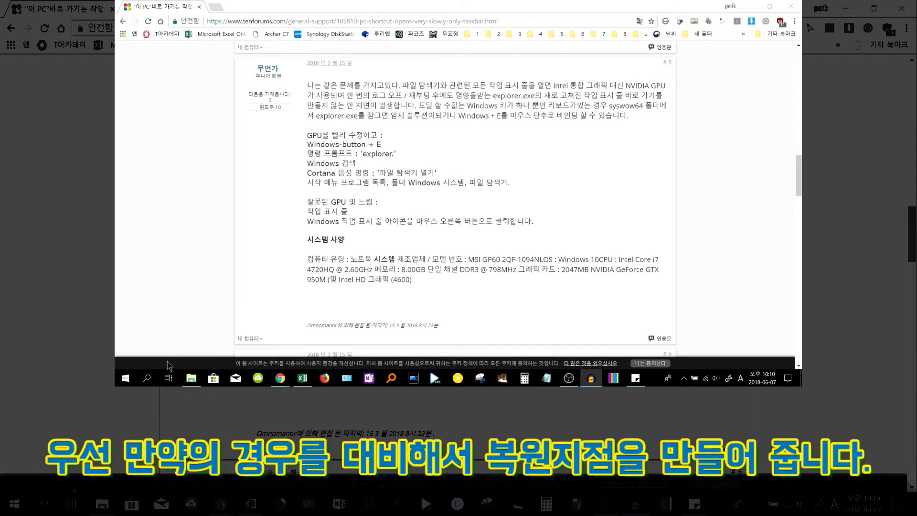
Search for 복원, open 복원 지점 만들기 and create a restore point named 복원
{"action": "left_click", "coordinate": [150, 380]}
{"action": "type", "text": "복원"}
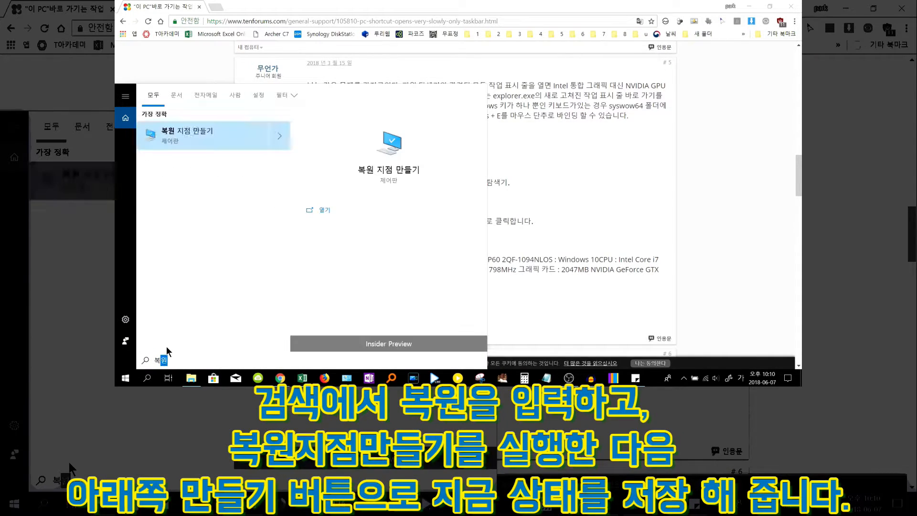
{"action": "left_click", "coordinate": [236, 128]}
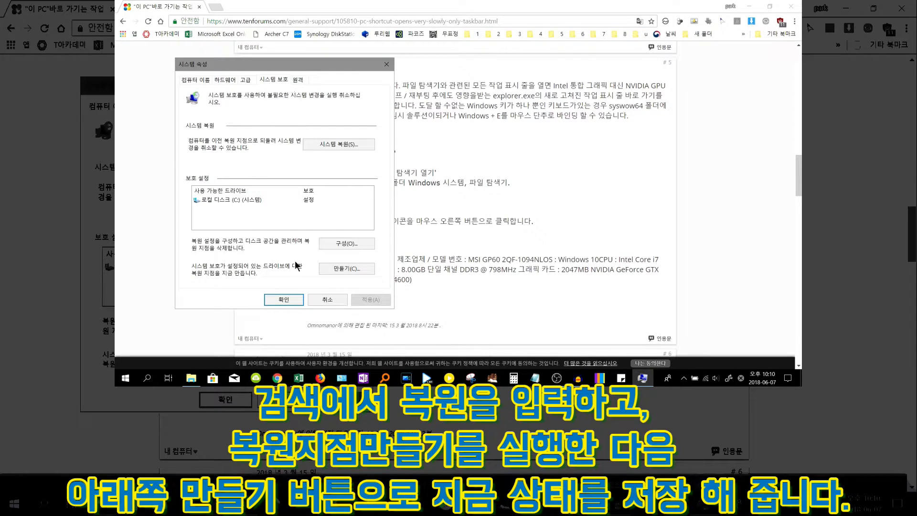
{"action": "left_click", "coordinate": [331, 267]}
{"action": "type", "text": "복원"}
{"action": "key", "text": "Return"}
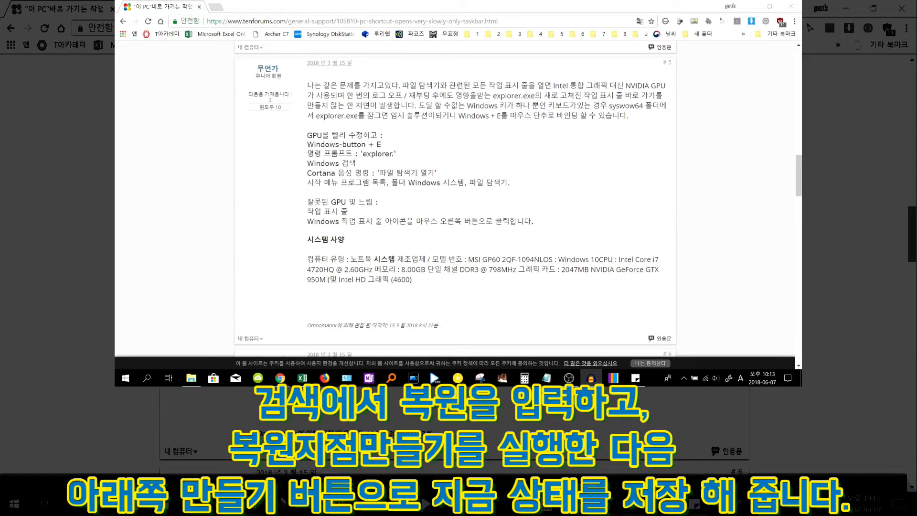
Open a new browser tab and search Google for 그래픽 드라이버 확인
{"action": "key", "text": "ctrl+t"}
{"action": "type", "text": "그래픽 드라이버 확인"}
{"action": "key", "text": "Return"}
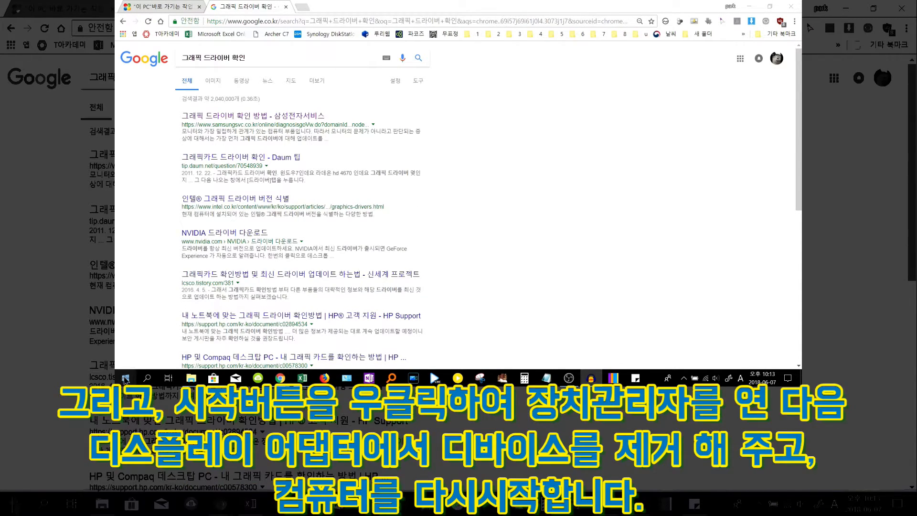
Try to uninstall the Intel HD Graphics 530 display adapter in Device Manager
{"action": "right_click", "coordinate": [125, 379]}
{"action": "left_click", "coordinate": [190, 193]}
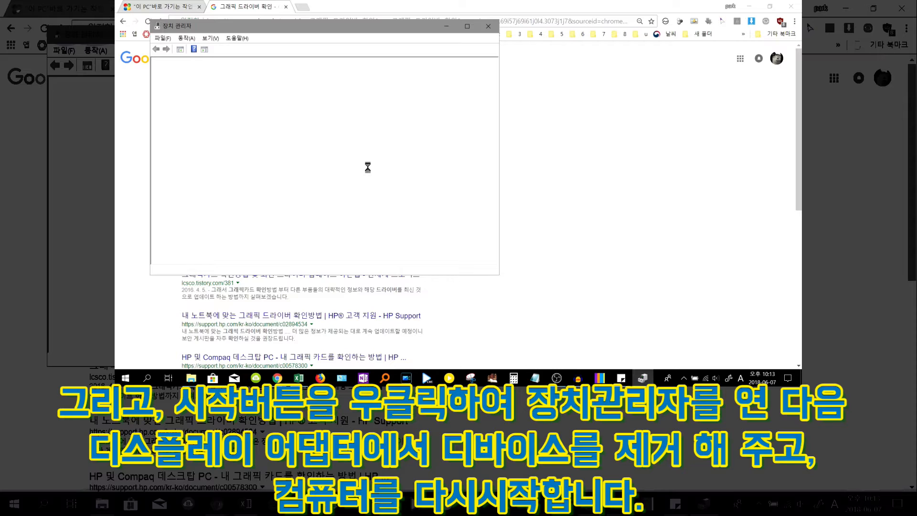
{"action": "double_click", "coordinate": [204, 118]}
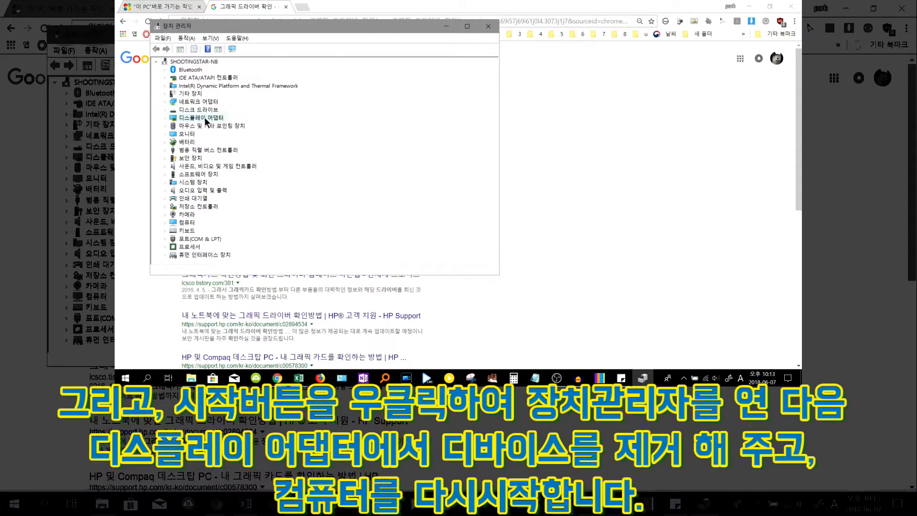
{"action": "right_click", "coordinate": [210, 128]}
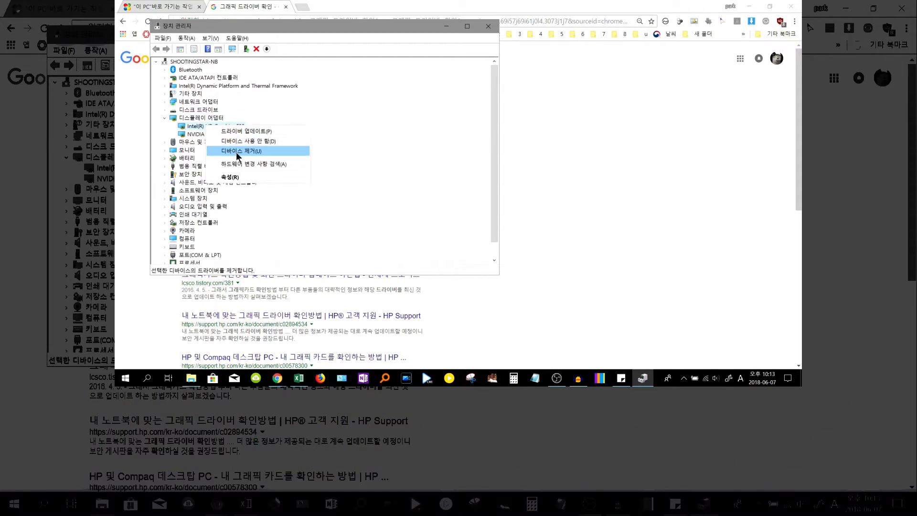
{"action": "left_click", "coordinate": [241, 156]}
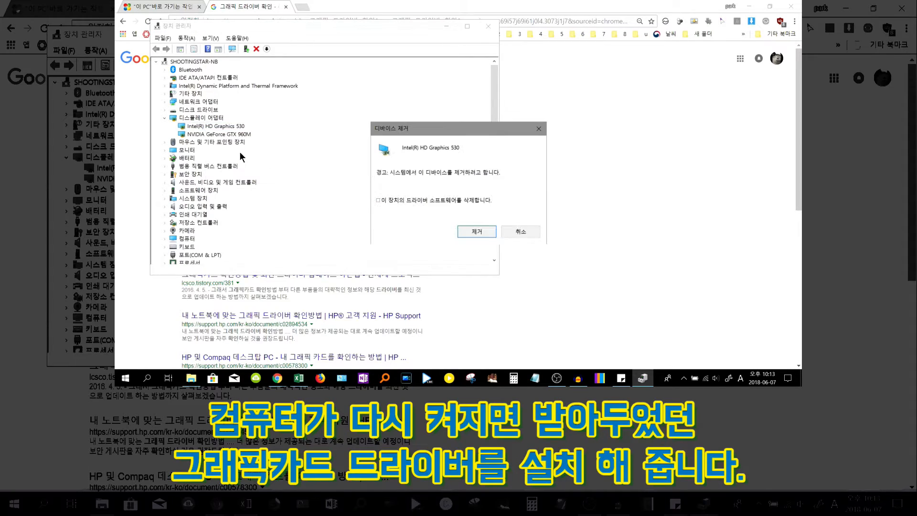
{"action": "left_click", "coordinate": [522, 232]}
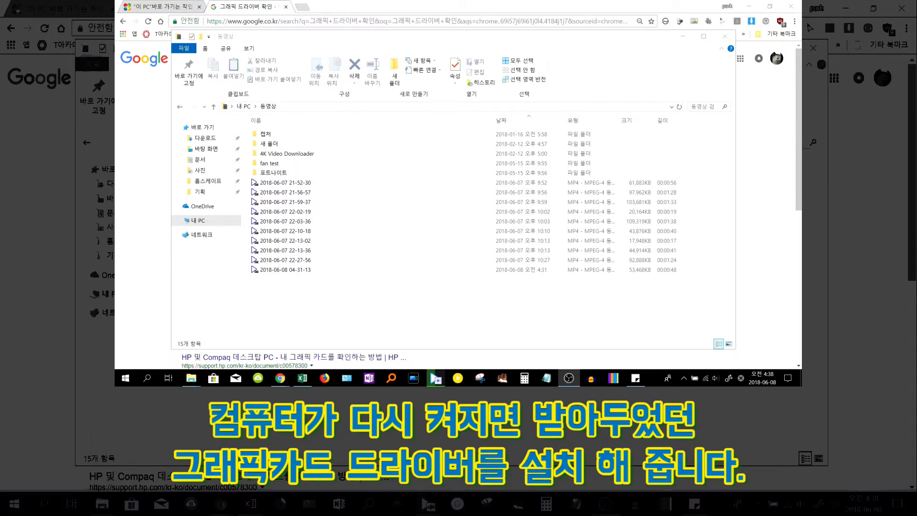
Run the win64_24.20.100.6094 Intel graphics driver installer from 다운로드 and cancel its setup
{"action": "left_click", "coordinate": [227, 139]}
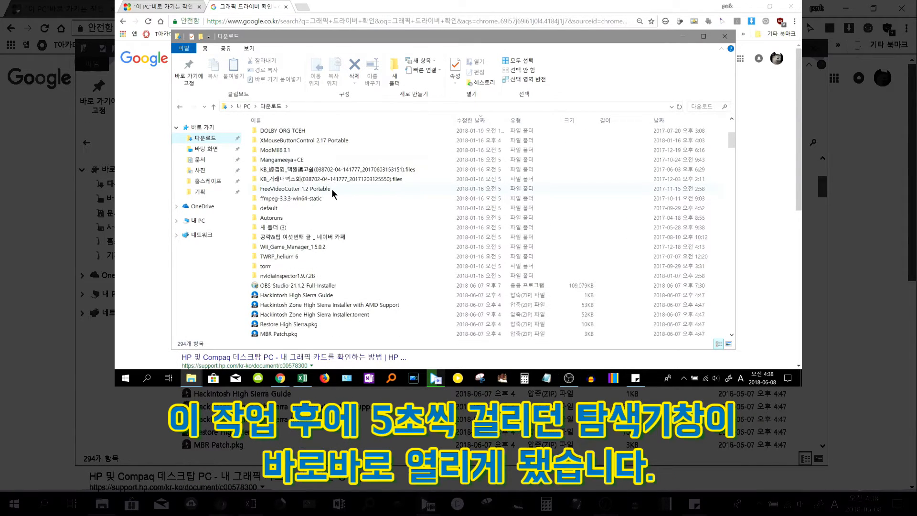
{"action": "scroll", "coordinate": [353, 210], "scroll_direction": "down", "scroll_amount": 6}
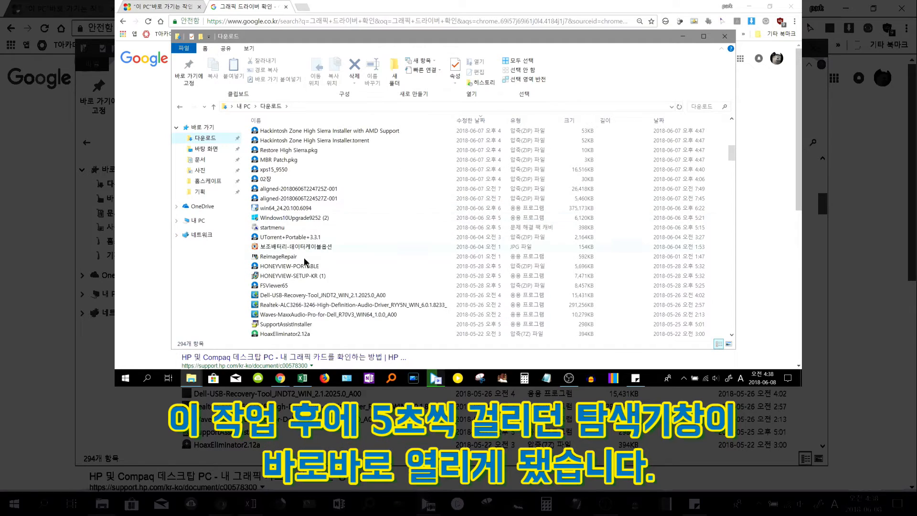
{"action": "double_click", "coordinate": [304, 211]}
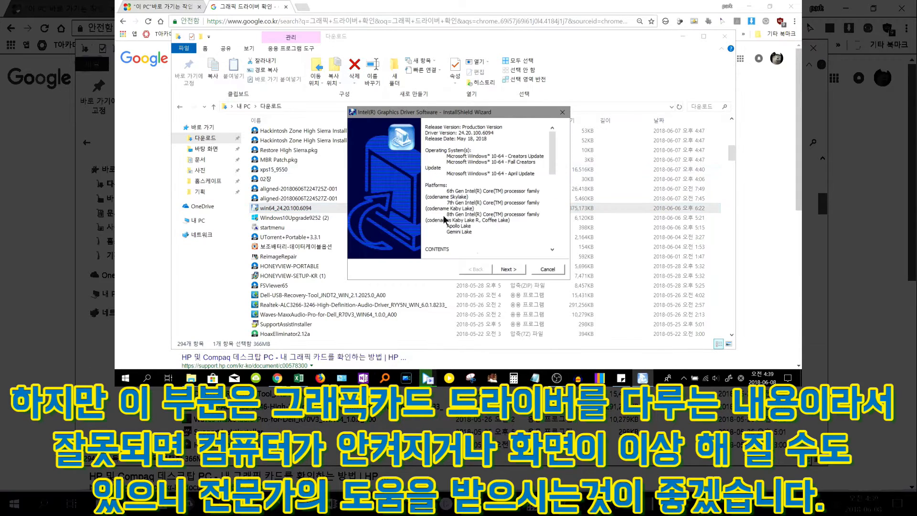
{"action": "left_click", "coordinate": [497, 275]}
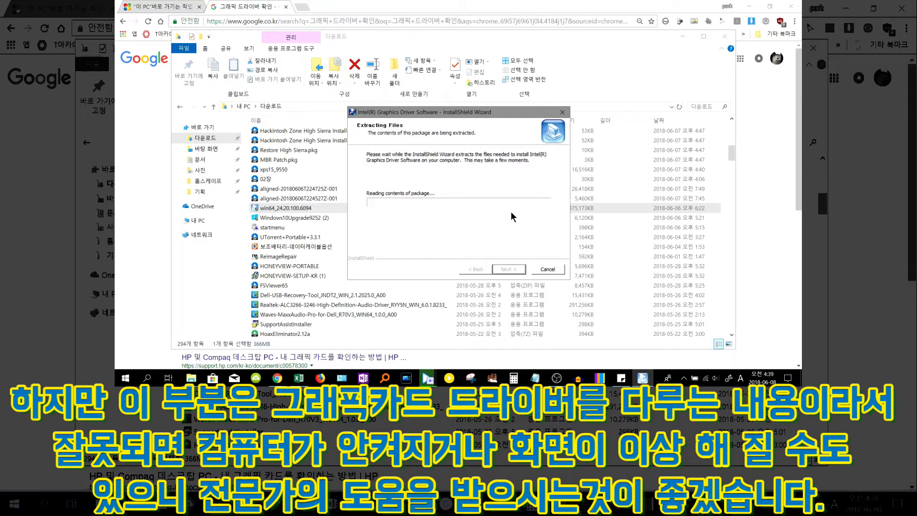
{"action": "left_click", "coordinate": [547, 269]}
{"action": "left_click", "coordinate": [460, 220]}
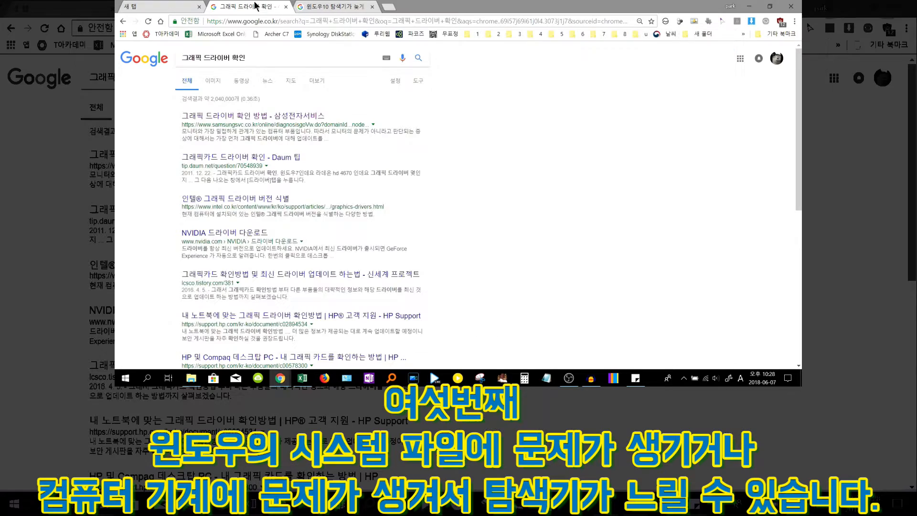
Switch to the 윈도우10 탐색기가 늦게 열려요 search tab and open the first Microsoft Community result
{"action": "left_click", "coordinate": [286, 7]}
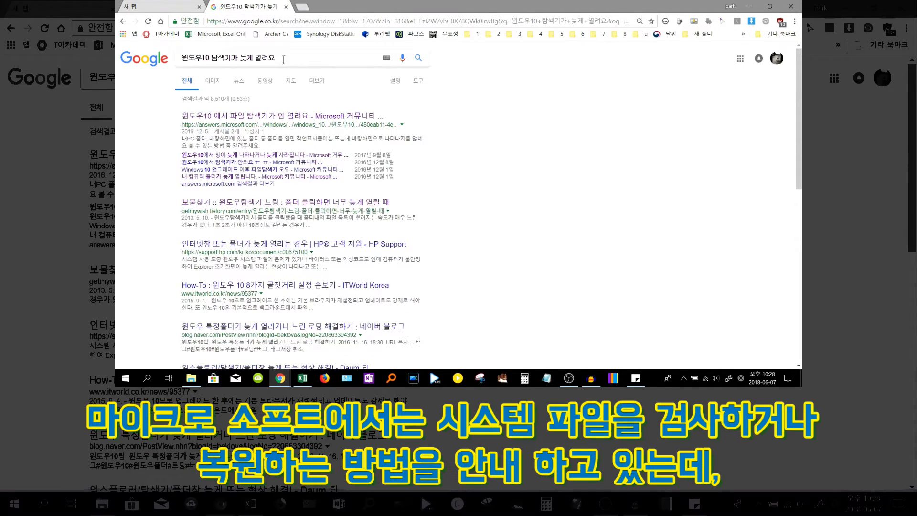
{"action": "left_click_drag", "start_coordinate": [283, 59], "coordinate": [177, 62]}
{"action": "left_click", "coordinate": [262, 59]}
{"action": "left_click", "coordinate": [264, 162]}
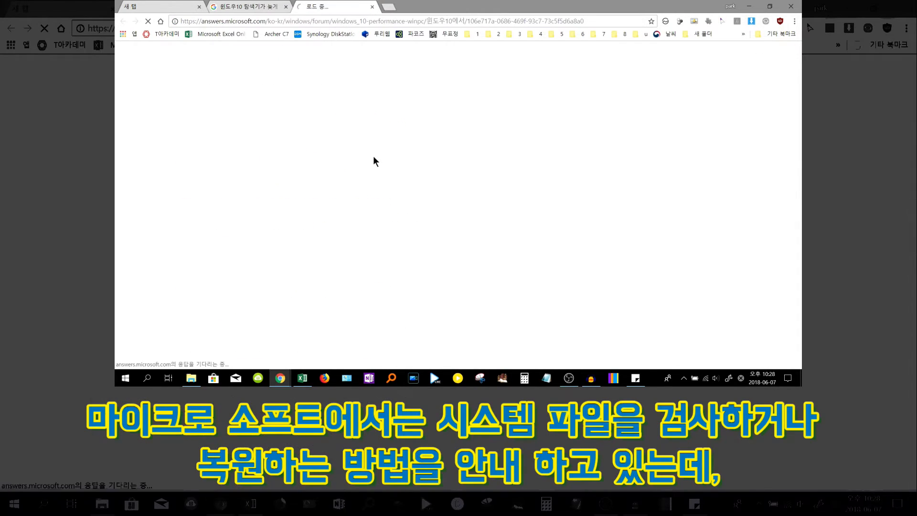
Read the answer's system file and DISM check instructions, highlighting the command steps
{"action": "scroll", "coordinate": [390, 161], "scroll_direction": "down", "scroll_amount": 8}
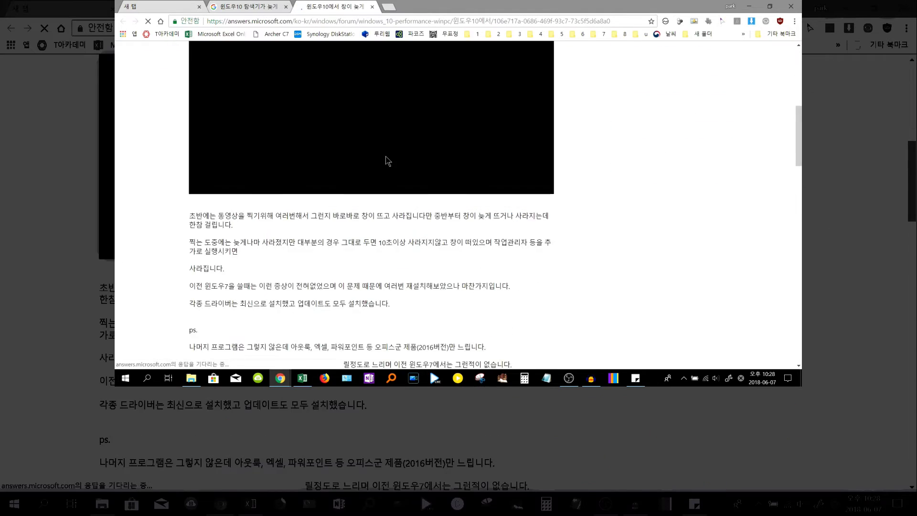
{"action": "scroll", "coordinate": [372, 152], "scroll_direction": "down", "scroll_amount": 12}
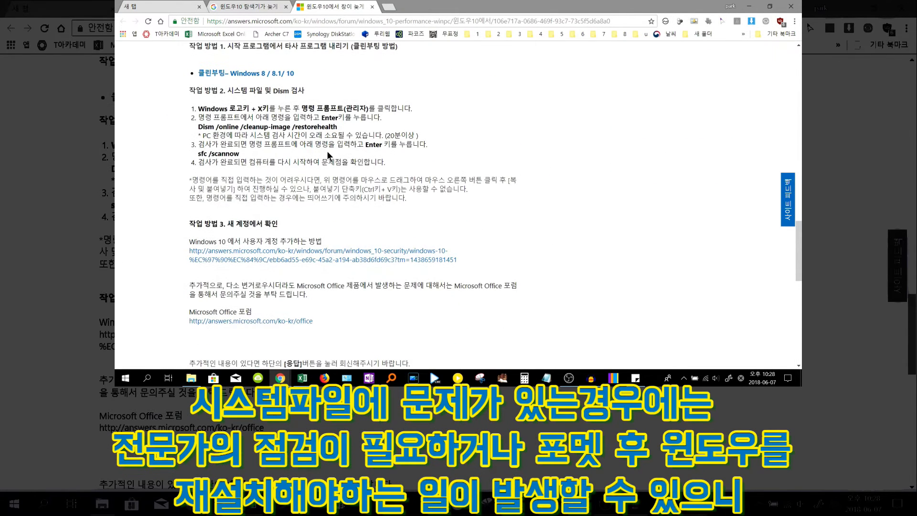
{"action": "left_click_drag", "start_coordinate": [199, 106], "coordinate": [449, 199]}
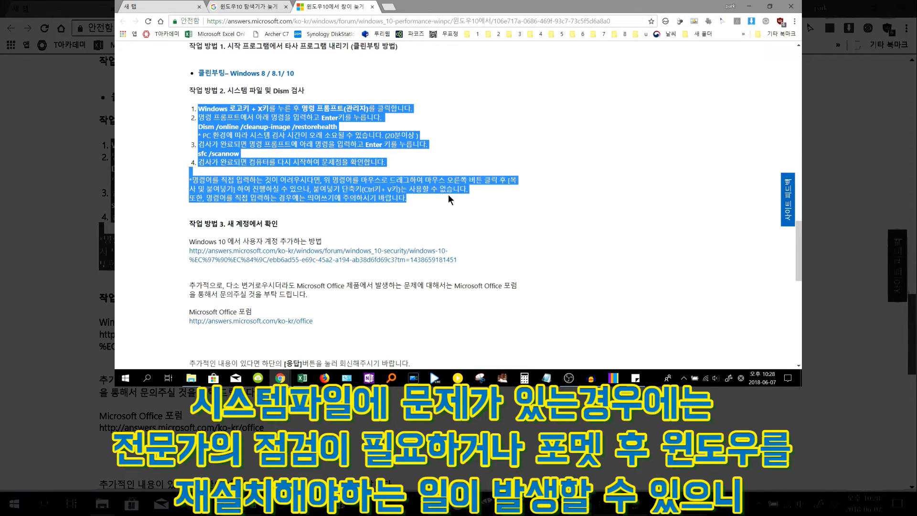
{"action": "left_click", "coordinate": [469, 214]}
{"action": "scroll", "coordinate": [470, 213], "scroll_direction": "down", "scroll_amount": 3}
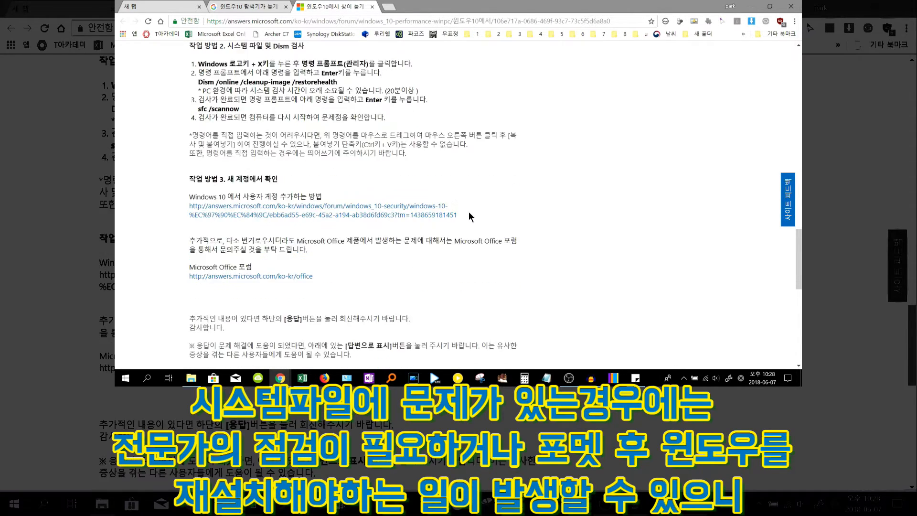
{"action": "scroll", "coordinate": [470, 215], "scroll_direction": "up", "scroll_amount": 3}
{"action": "scroll", "coordinate": [469, 213], "scroll_direction": "up", "scroll_amount": 1}
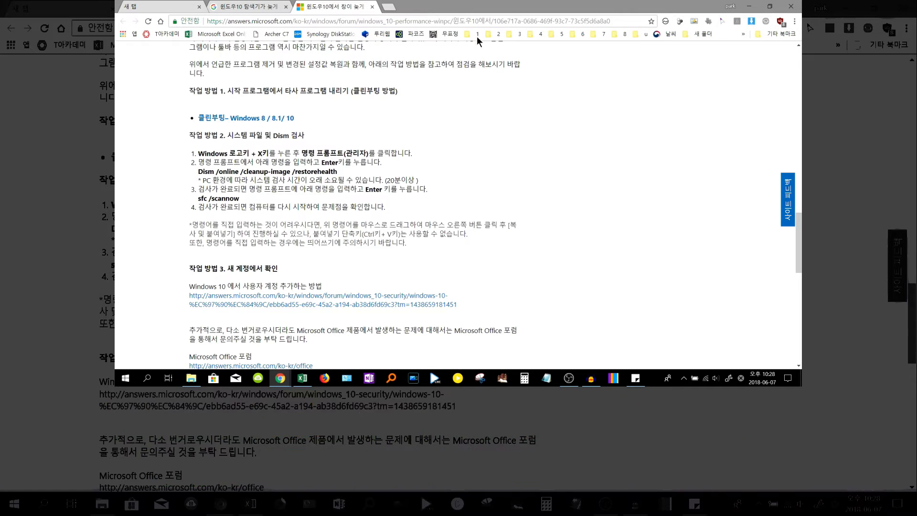
Return to the Google results and replace the query with the suggestion 'windows 10 file explorer slow'
{"action": "left_click", "coordinate": [248, 6]}
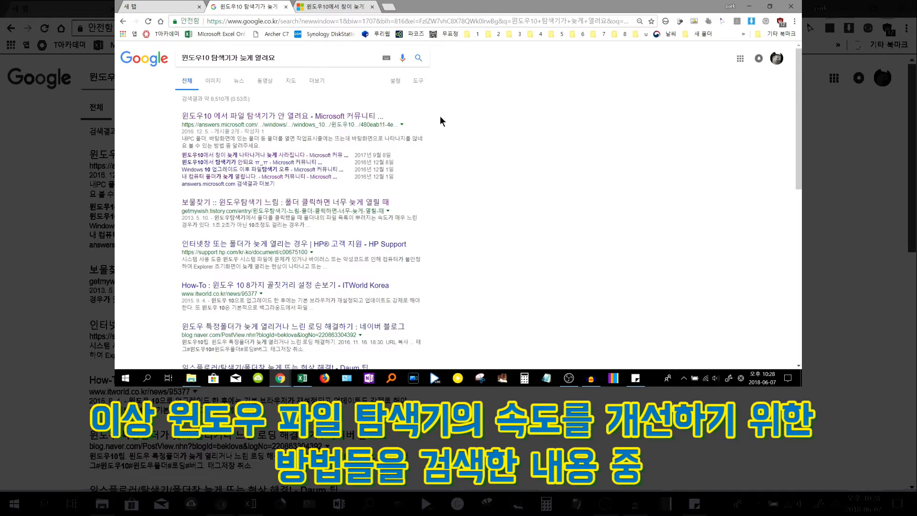
{"action": "scroll", "coordinate": [411, 120], "scroll_direction": "down", "scroll_amount": 2}
{"action": "scroll", "coordinate": [389, 117], "scroll_direction": "up", "scroll_amount": 2}
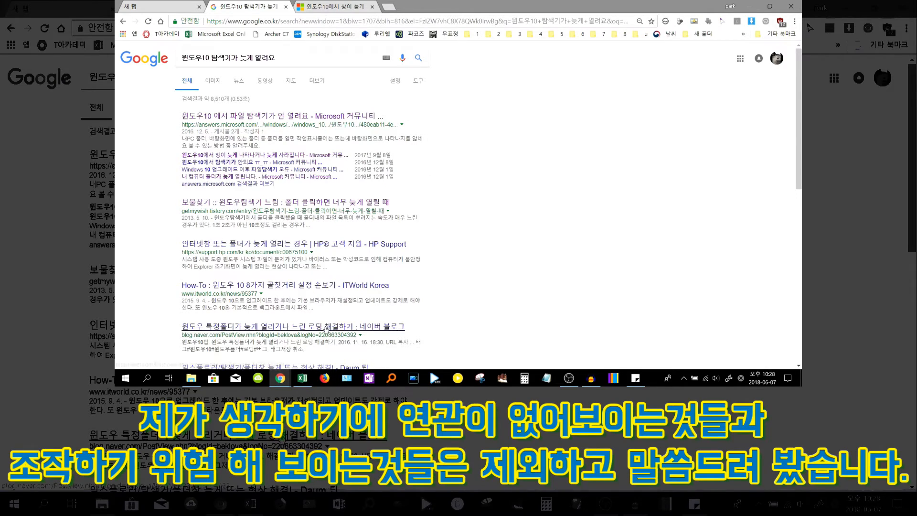
{"action": "left_click", "coordinate": [328, 58]}
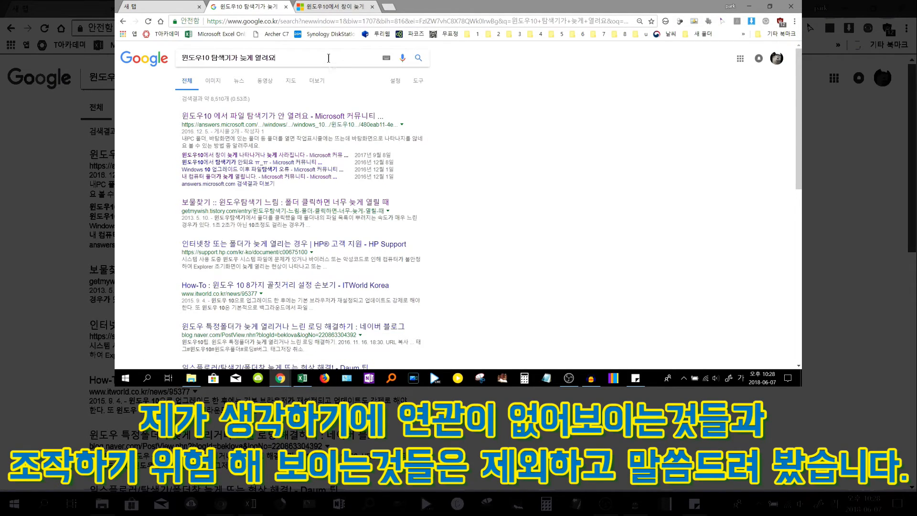
{"action": "key", "text": "ctrl+a"}
{"action": "key", "text": "BackSpace"}
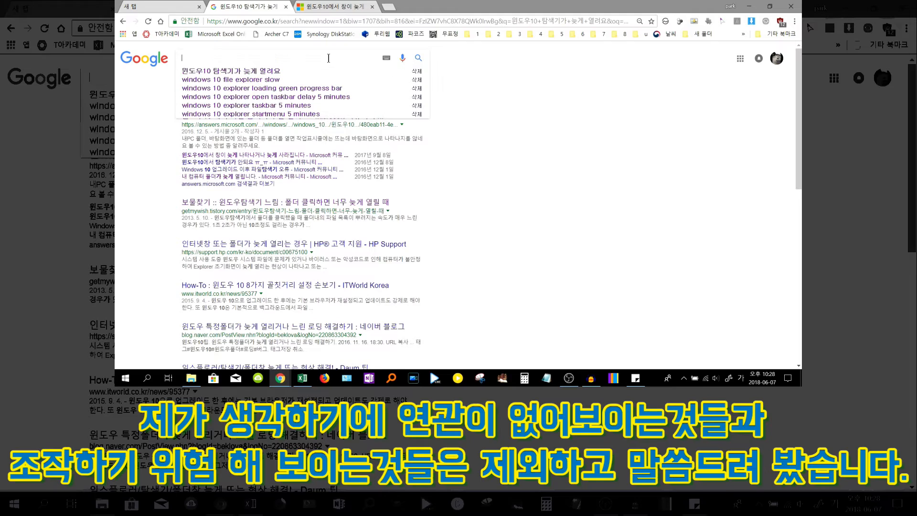
{"action": "left_click", "coordinate": [336, 80]}
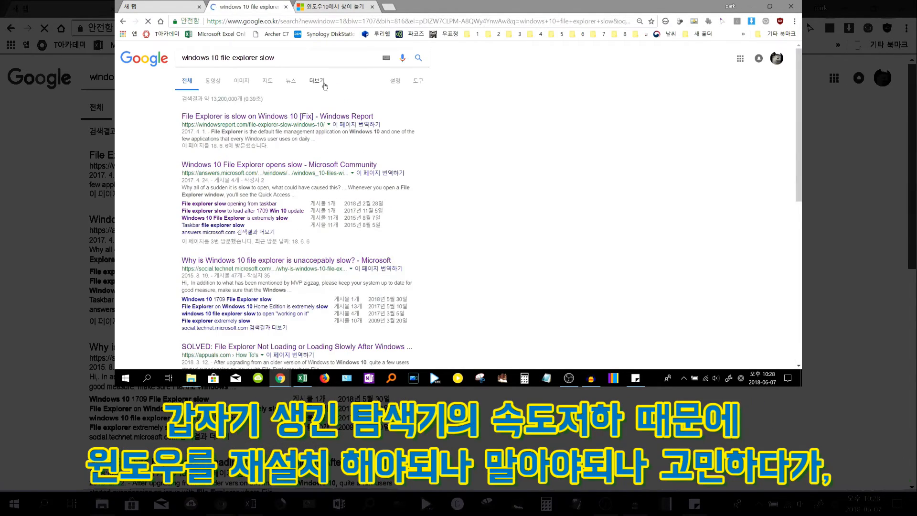
Open the 'File Explorer is slow on Windows 10 [Fix]' Windows Report result and read through its suggested fixes
{"action": "left_click", "coordinate": [302, 118]}
{"action": "scroll", "coordinate": [344, 154], "scroll_direction": "down", "scroll_amount": 10}
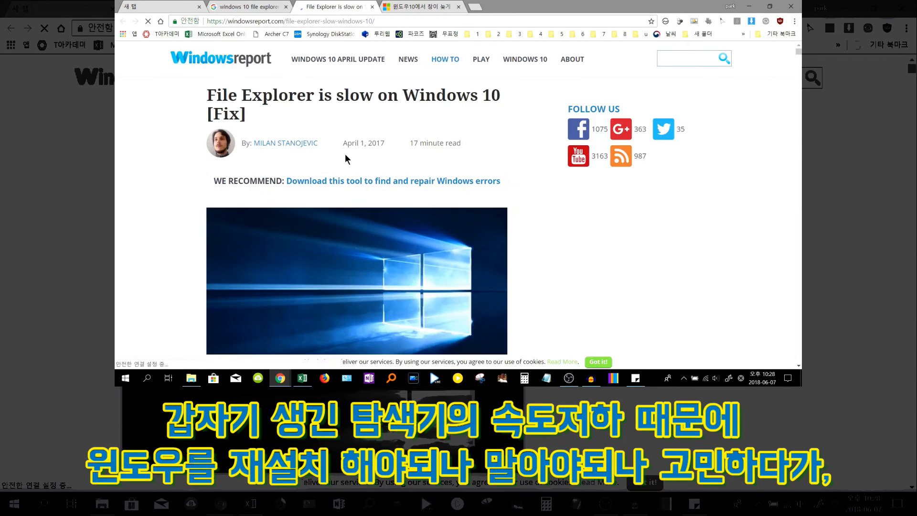
{"action": "scroll", "coordinate": [337, 158], "scroll_direction": "down", "scroll_amount": 15}
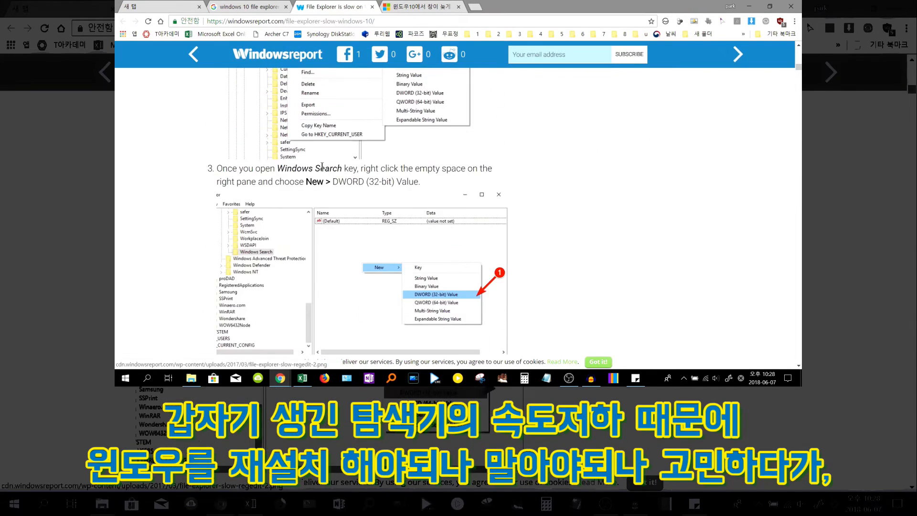
{"action": "scroll", "coordinate": [321, 183], "scroll_direction": "up", "scroll_amount": 2}
{"action": "scroll", "coordinate": [319, 187], "scroll_direction": "down", "scroll_amount": 15}
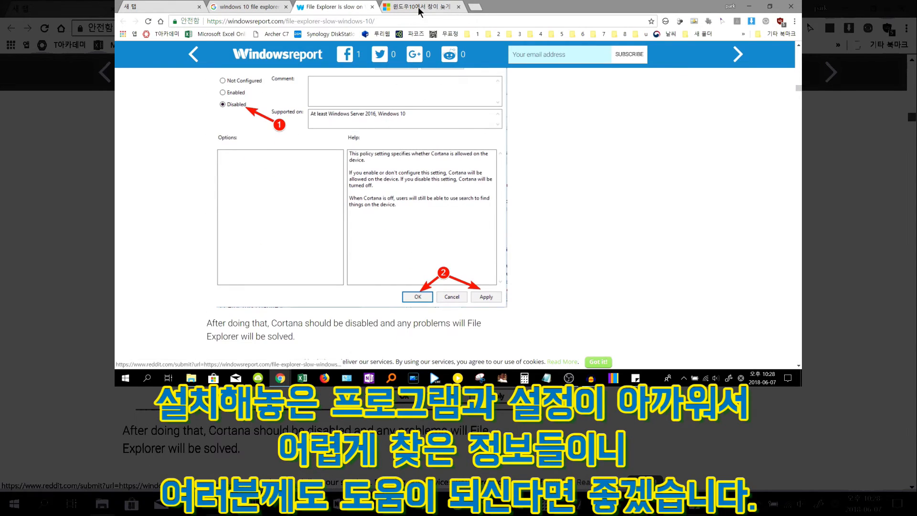
Switch to the 윈도우10에서 창이 늦게 tab and scroll through the 다운로드 folder listing in File Explorer
{"action": "left_click", "coordinate": [372, 7]}
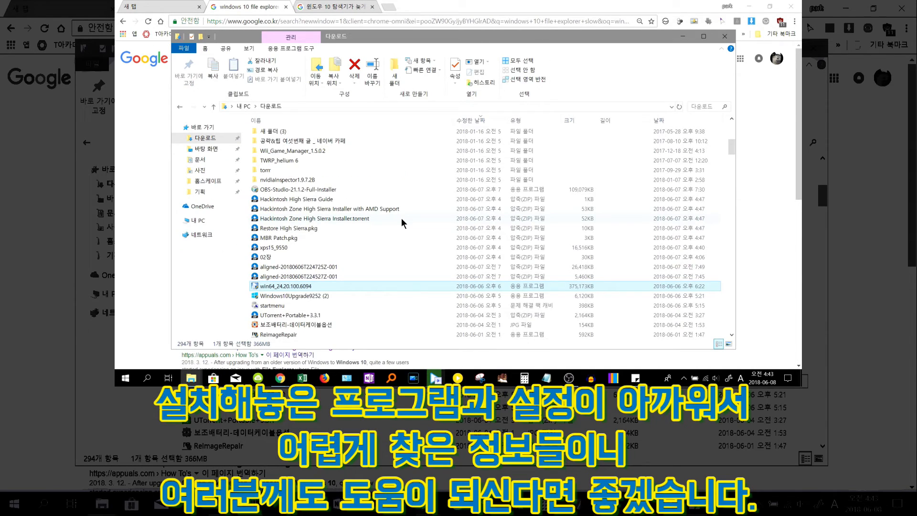
{"action": "scroll", "coordinate": [402, 217], "scroll_direction": "up", "scroll_amount": 5}
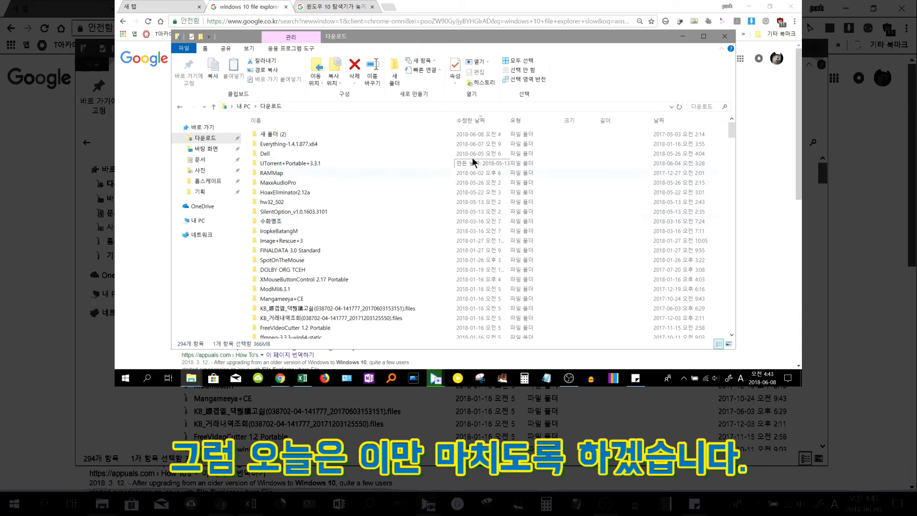
{"action": "left_click", "coordinate": [758, 170]}
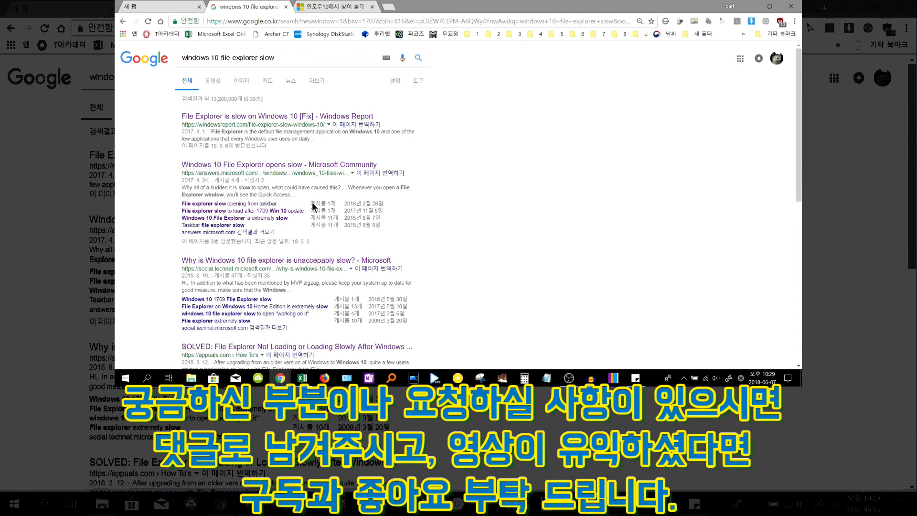
Open a new File Explorer window from the taskbar icon's jump list to test how quickly it opens
{"action": "right_click", "coordinate": [188, 382]}
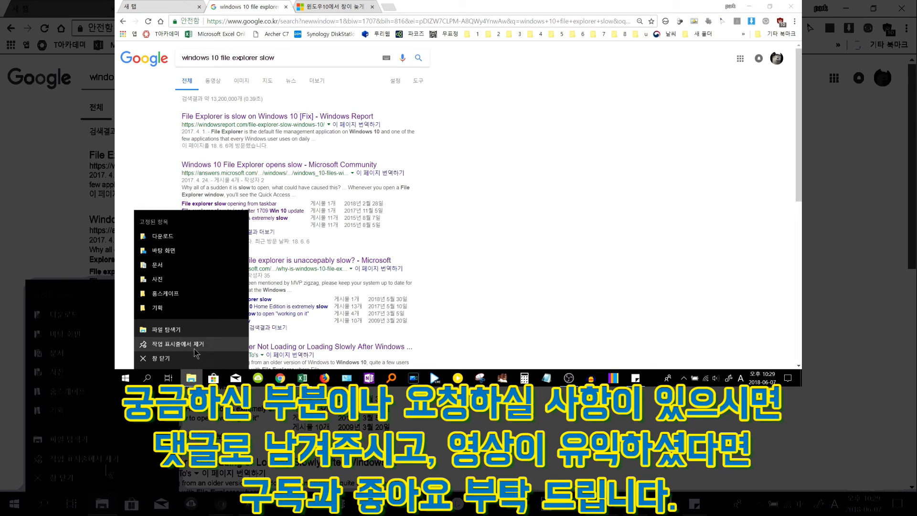
{"action": "left_click", "coordinate": [192, 330]}
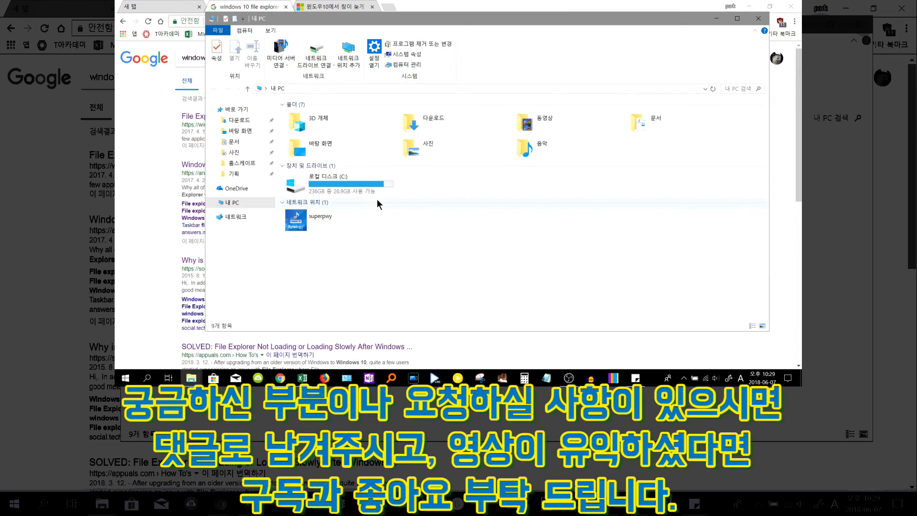